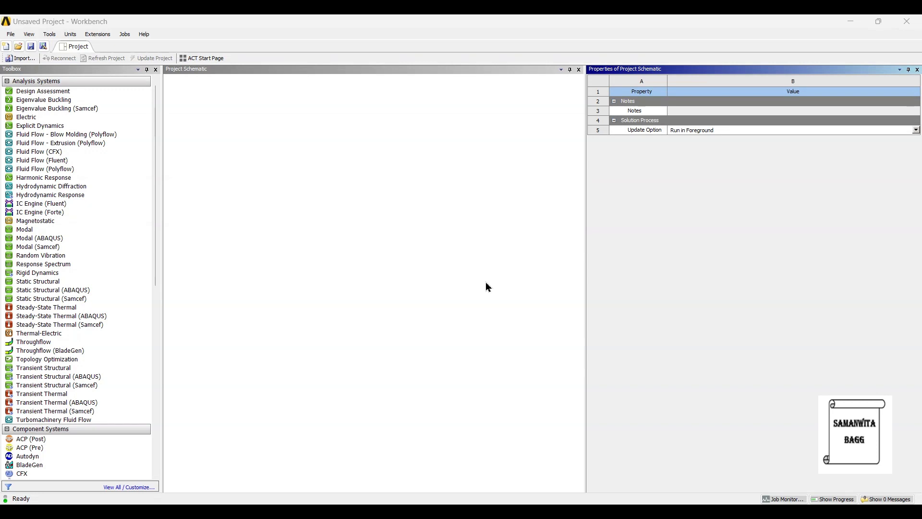
# - View the wash basin reference pictures and add a Static Structural analysis system to the project schematic
pyautogui.hotkey('alt', 'Tab')
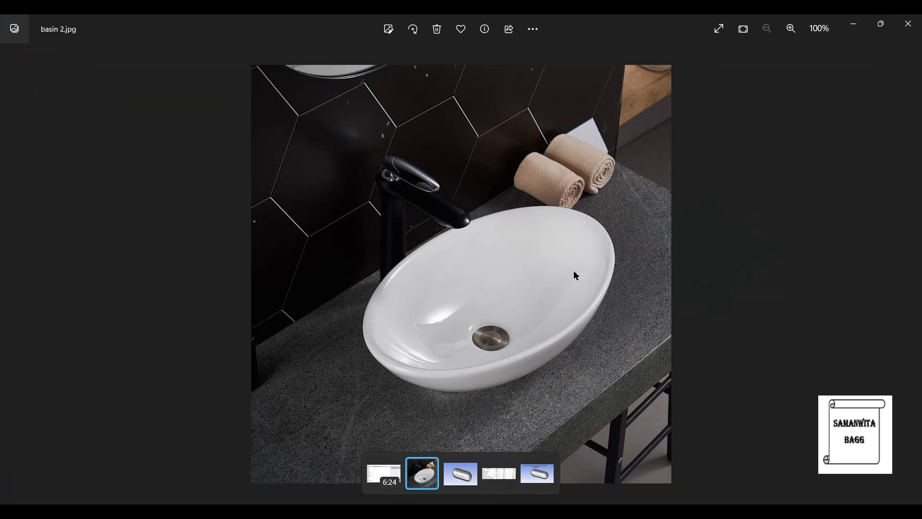
pyautogui.press('Right')
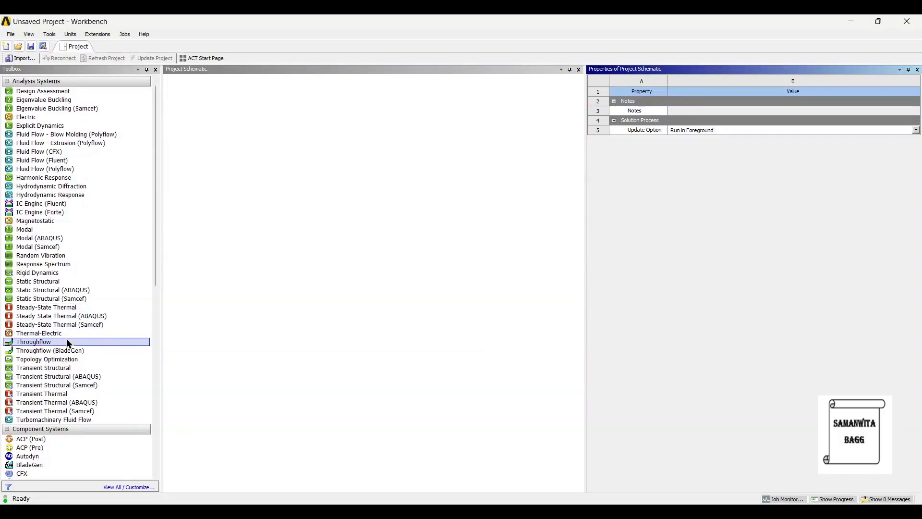
pyautogui.moveTo(69, 287); pyautogui.dragTo(289, 262)
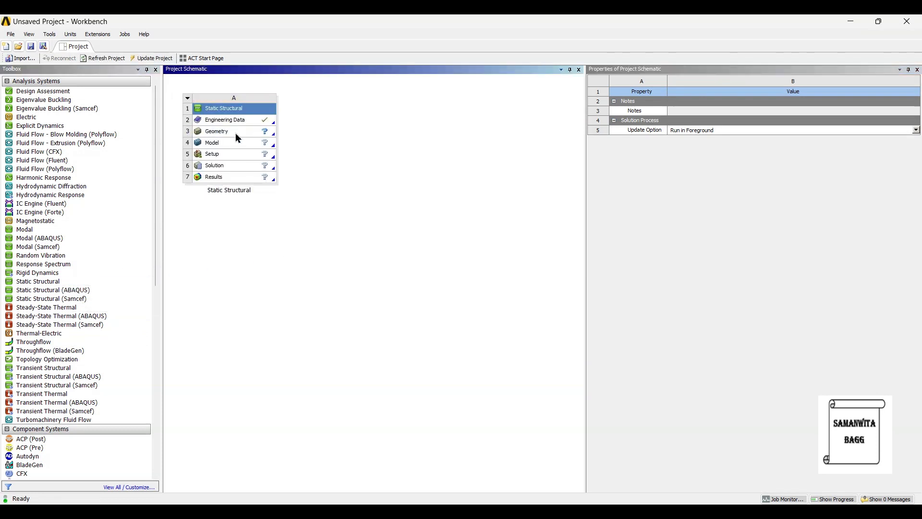
# - Open the Static Structural system's engineering data and add a new material named Ceramic
pyautogui.doubleClick(229, 120)
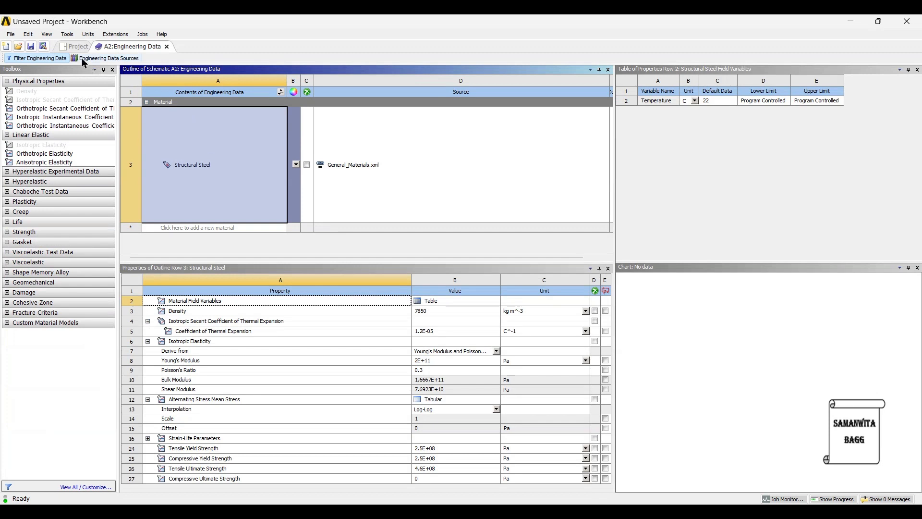
pyautogui.click(182, 227)
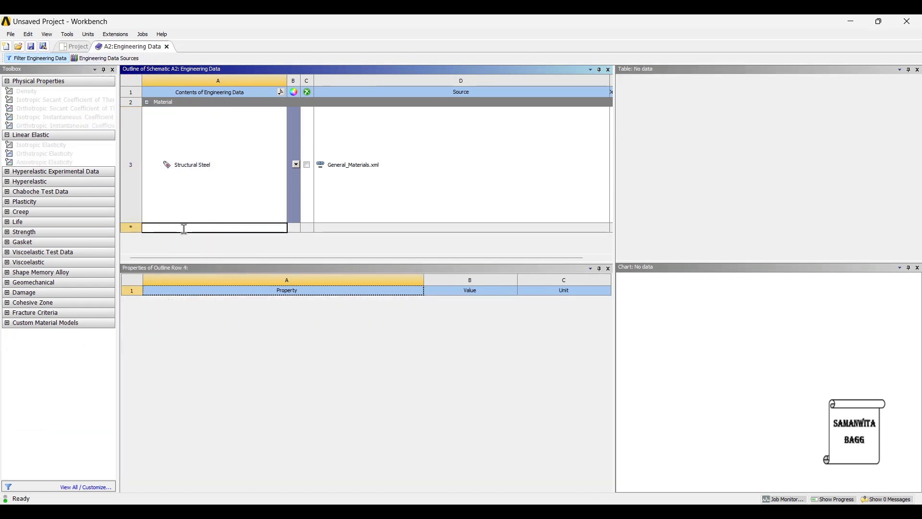
pyautogui.write('Ceramic')
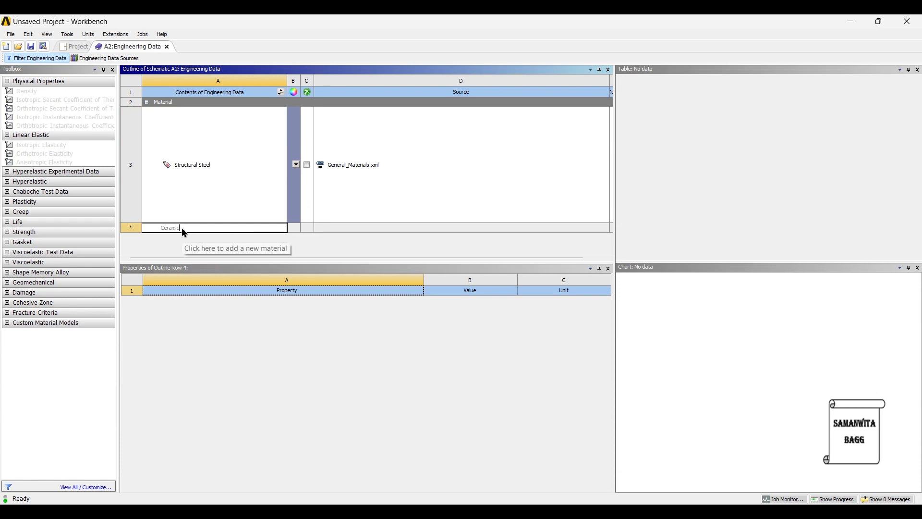
pyautogui.press('Return')
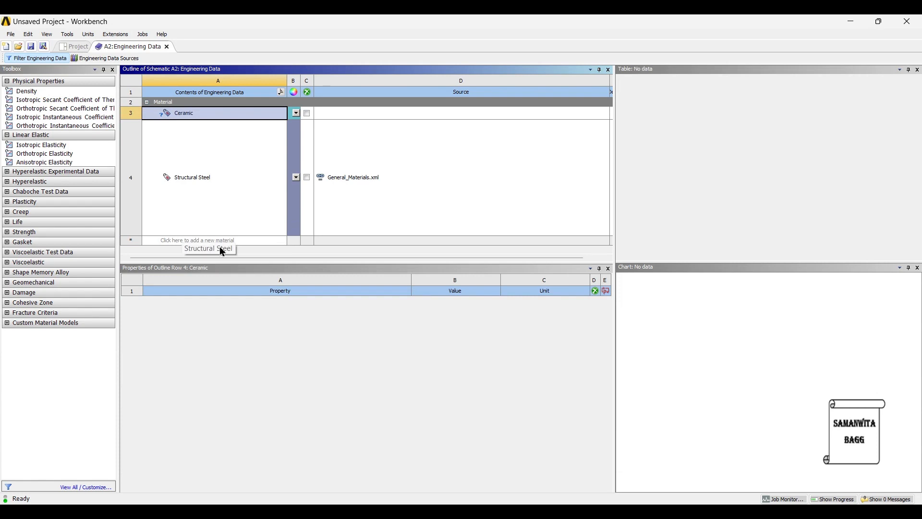
# - Look up alumina's density in the ceramic properties chart in the browser, and give the Ceramic material a density of 3800 kg/m^3
pyautogui.click(583, 510)
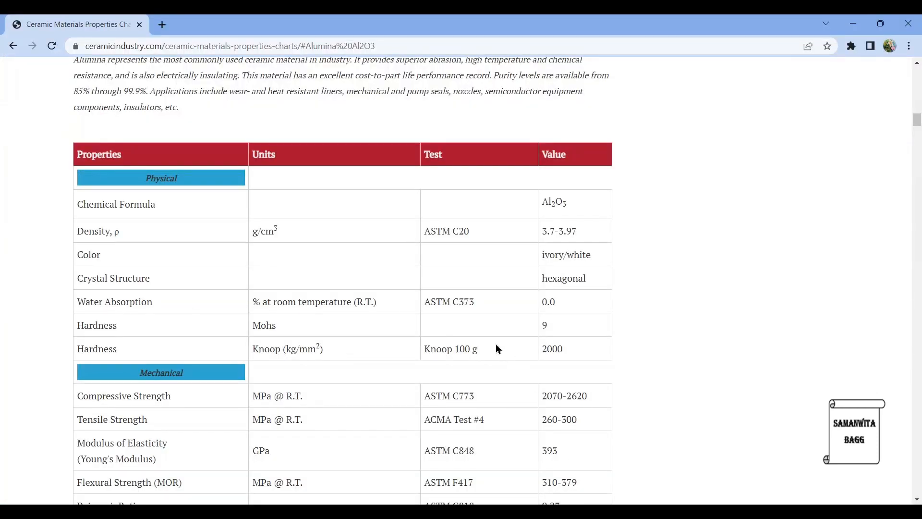
pyautogui.scroll(1, 358, 288)
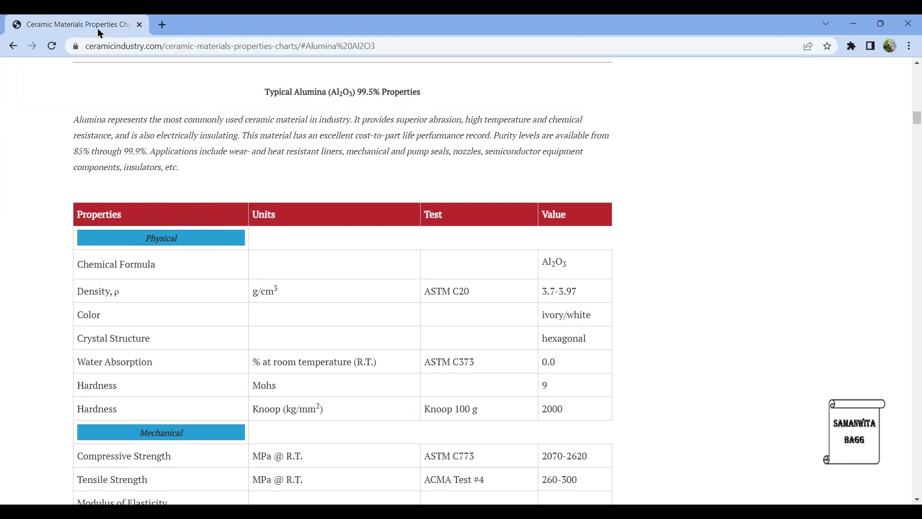
pyautogui.moveTo(84, 48); pyautogui.dragTo(411, 58)
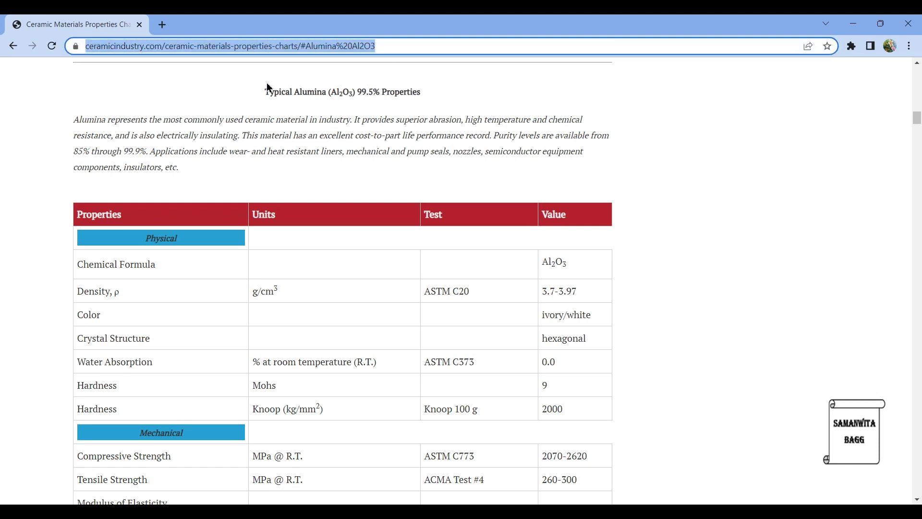
pyautogui.click(681, 207)
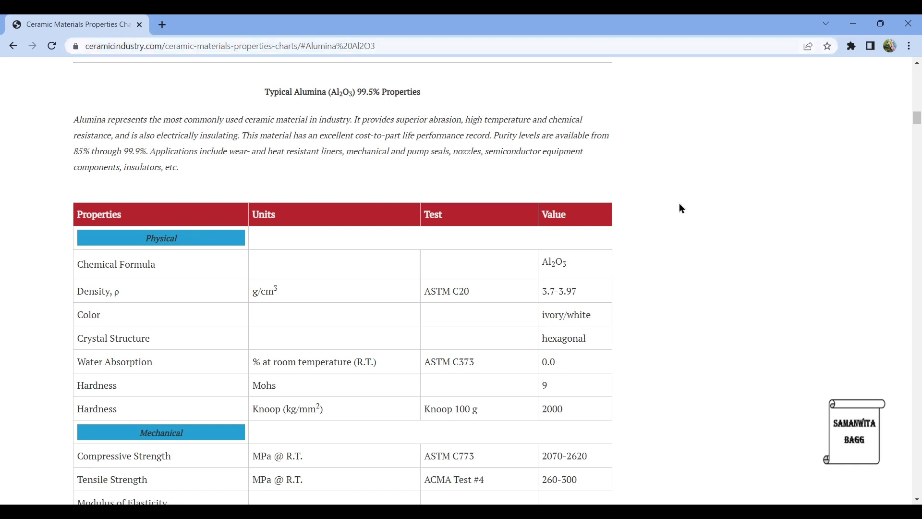
pyautogui.scroll(-3, 682, 281)
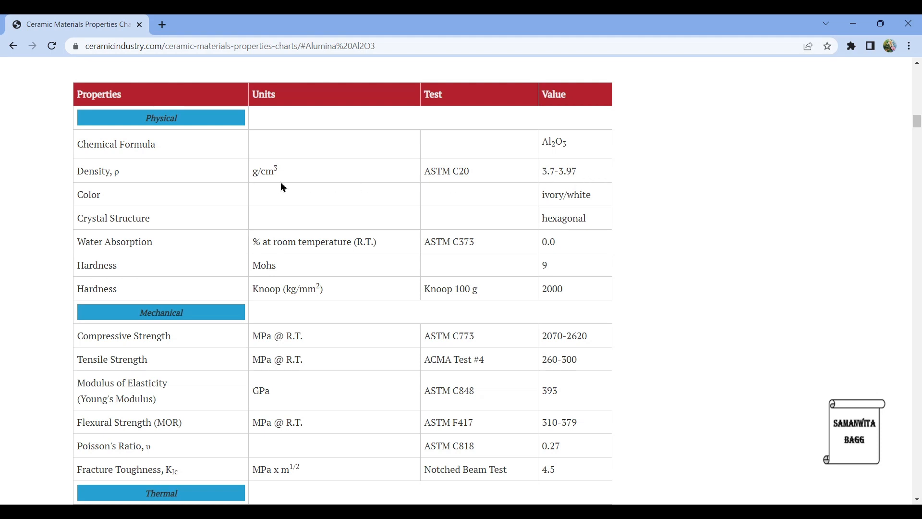
pyautogui.hotkey('alt', 'Tab')
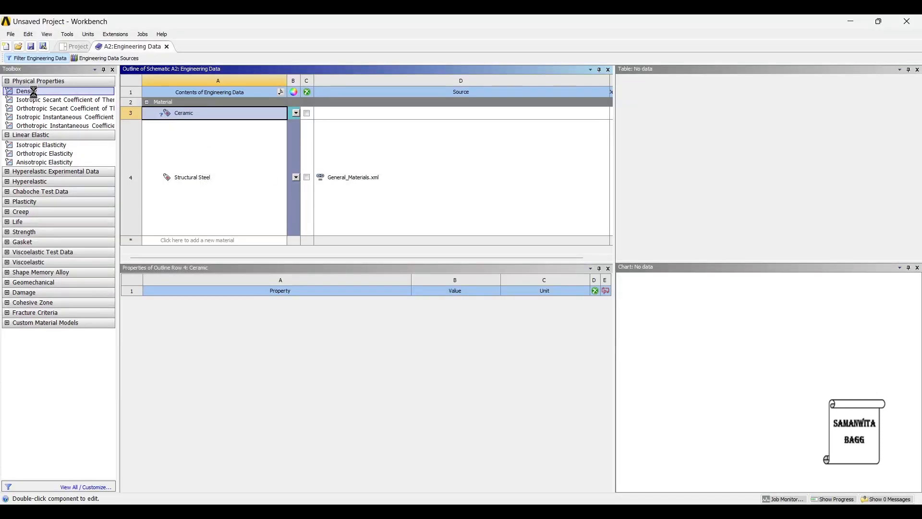
pyautogui.moveTo(47, 91); pyautogui.dragTo(186, 113)
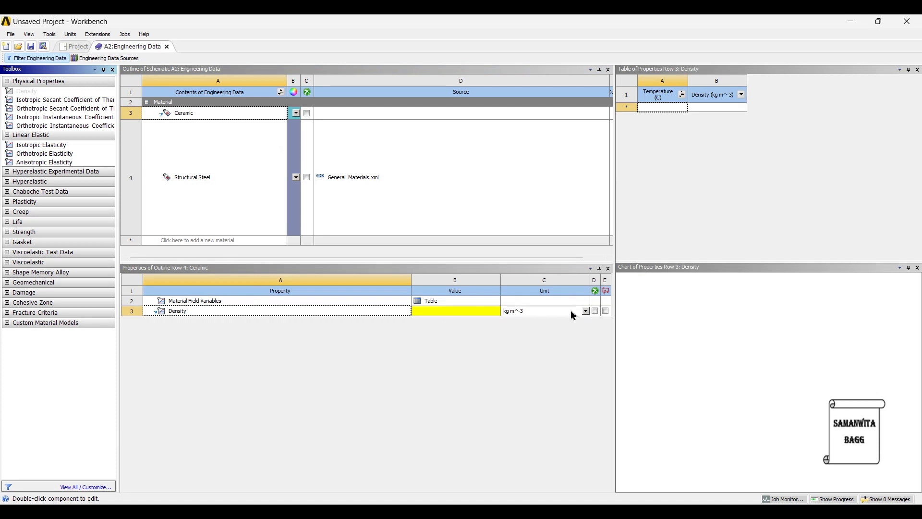
pyautogui.click(459, 313)
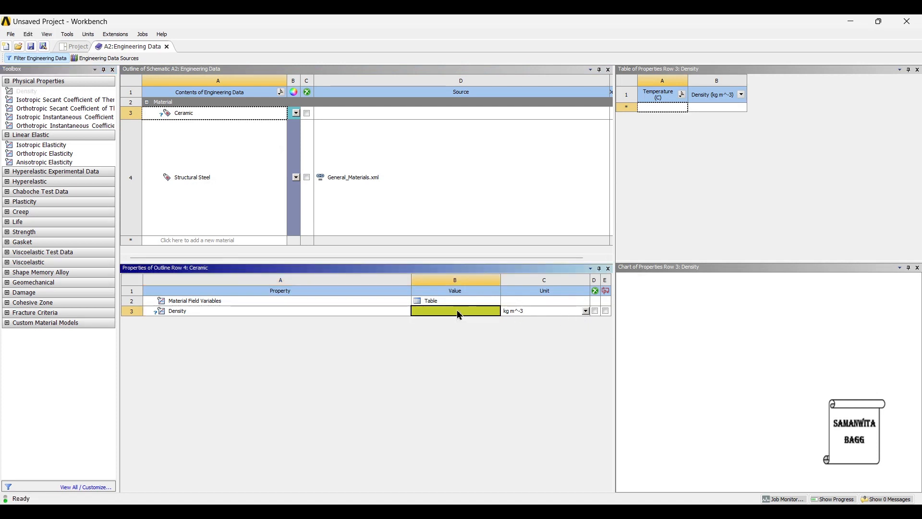
pyautogui.write('3800')
pyautogui.press('Return')
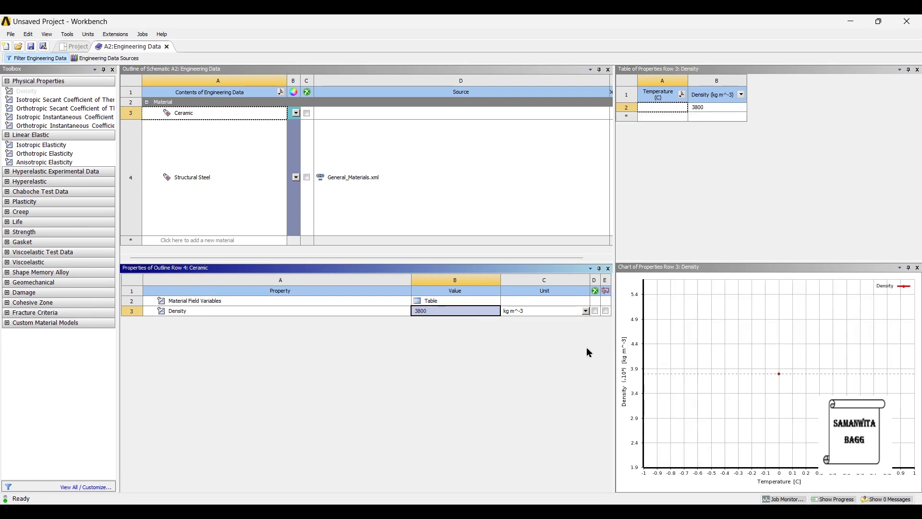
# - Check the modulus of elasticity in the browser's alumina chart, and add Isotropic Elasticity to Ceramic with a Young's modulus of 393e9 Pa
pyautogui.click(409, 512)
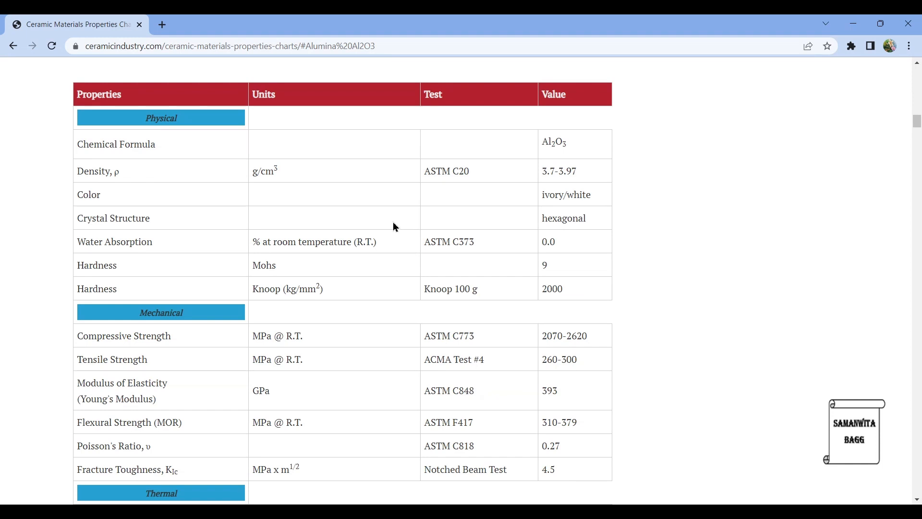
pyautogui.scroll(-3, 399, 235)
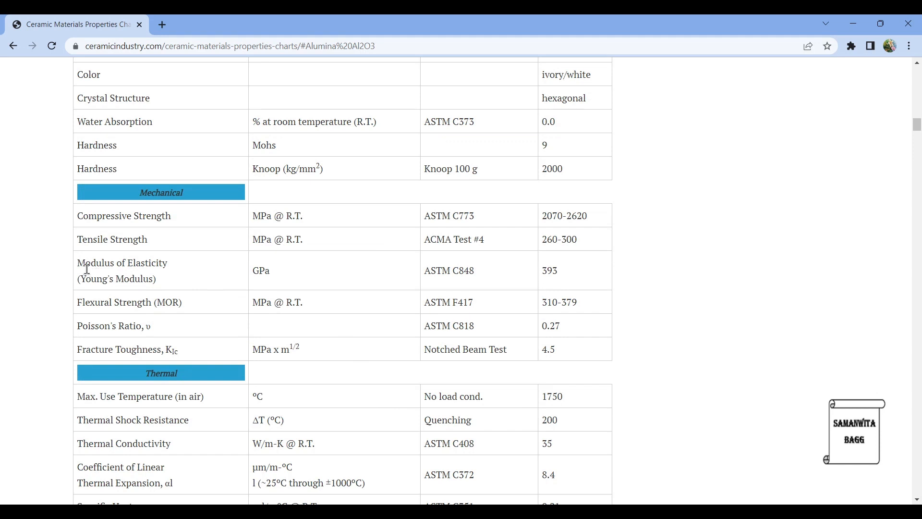
pyautogui.moveTo(85, 263); pyautogui.dragTo(127, 264)
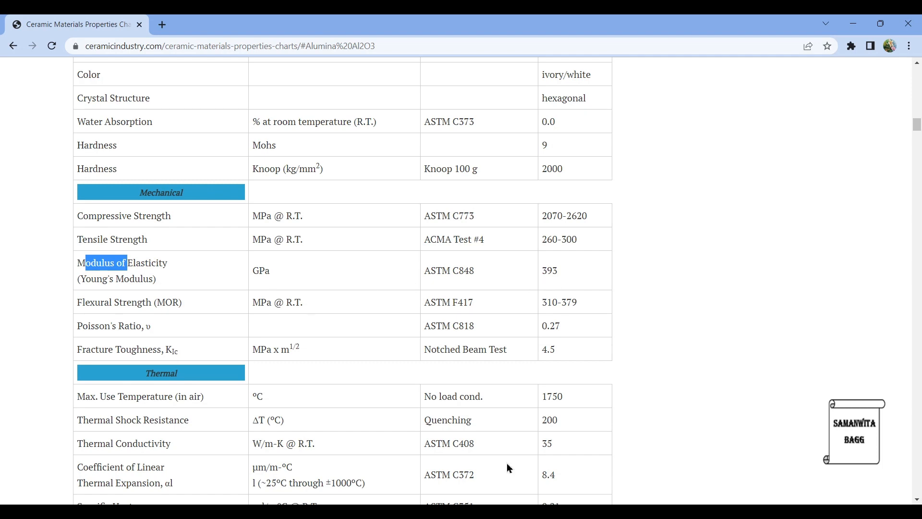
pyautogui.click(505, 512)
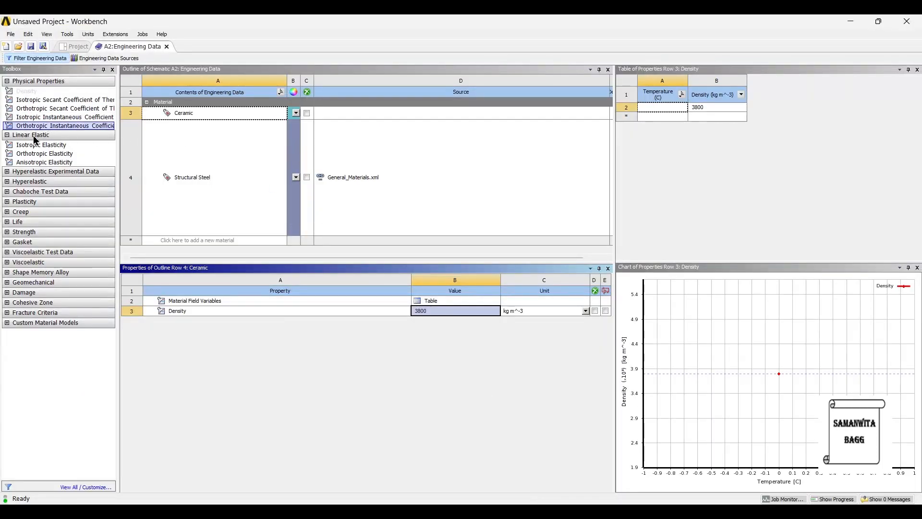
pyautogui.moveTo(38, 144); pyautogui.dragTo(223, 350)
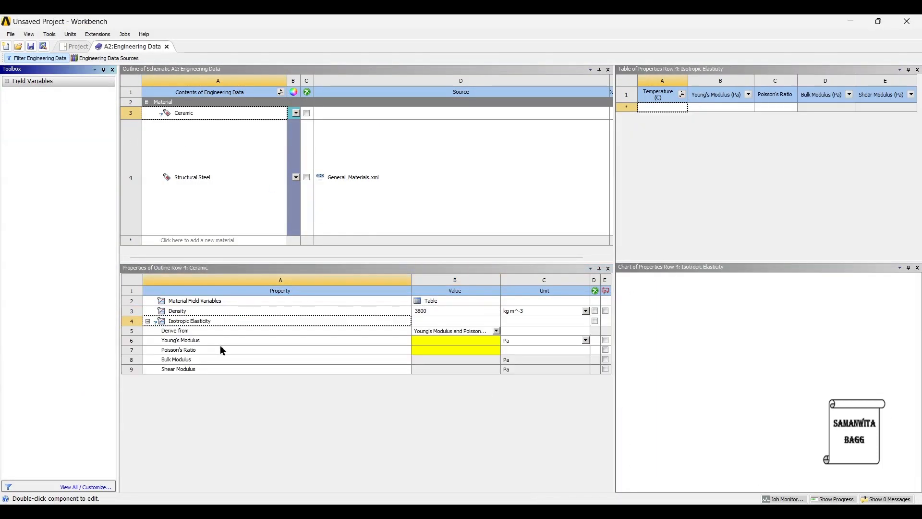
pyautogui.click(469, 341)
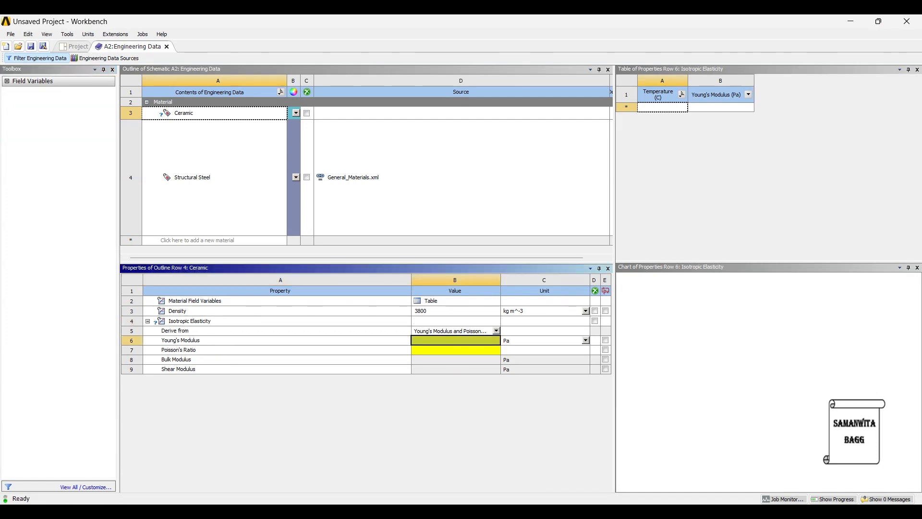
pyautogui.click(609, 511)
pyautogui.click(608, 512)
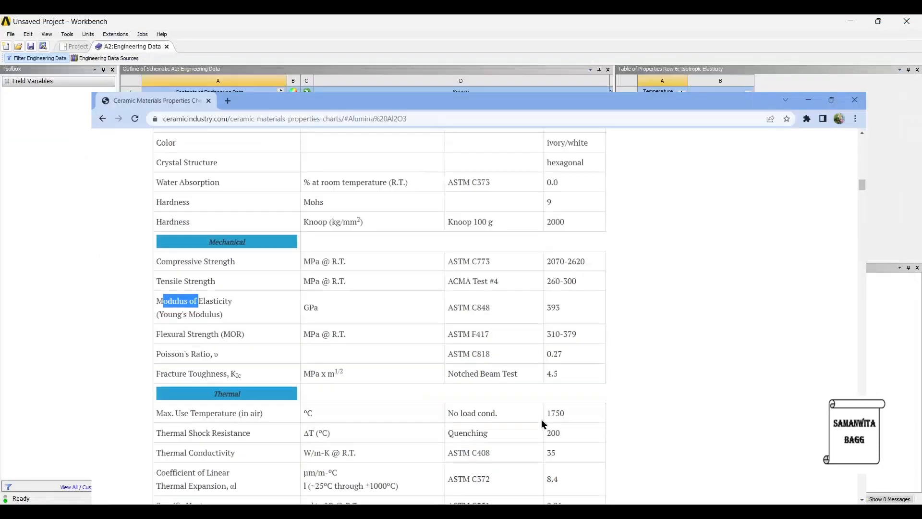
pyautogui.write('393e9')
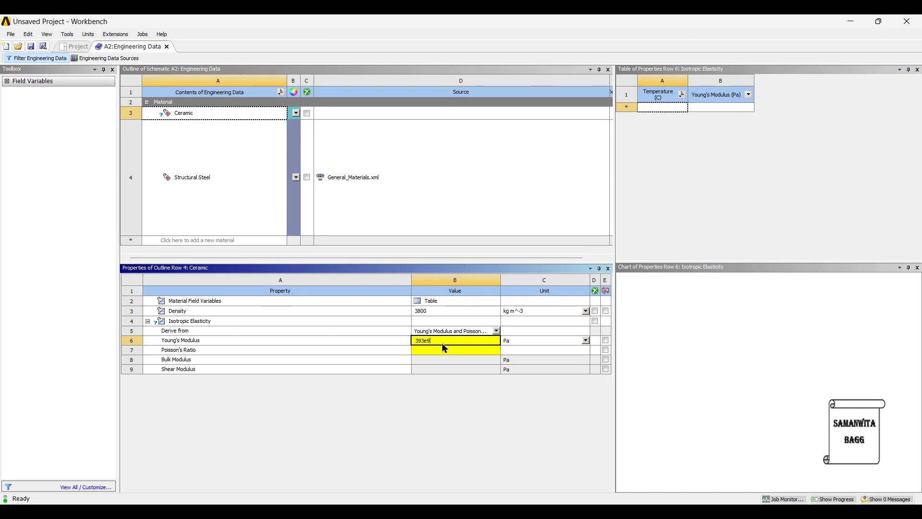
pyautogui.press('Return')
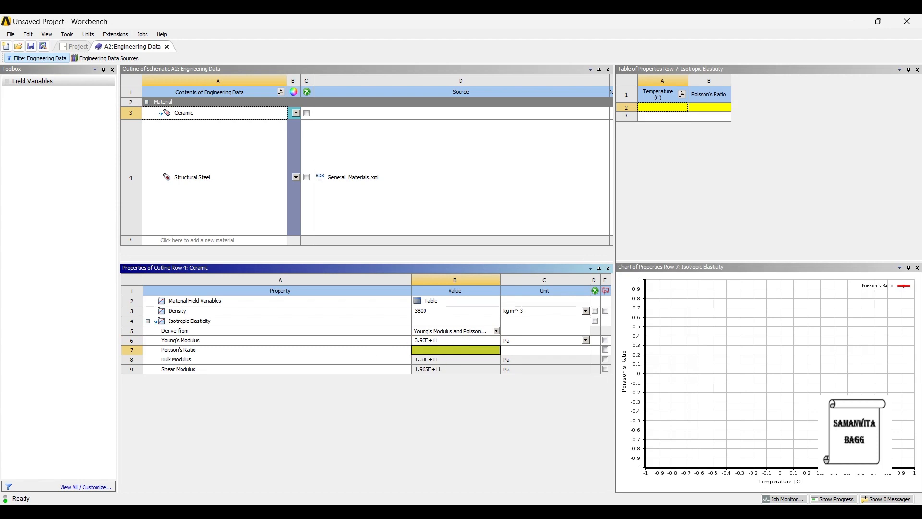
# - Check Poisson's ratio in the browser's alumina chart and set the Ceramic material's Poisson's ratio to 0.27
pyautogui.click(539, 511)
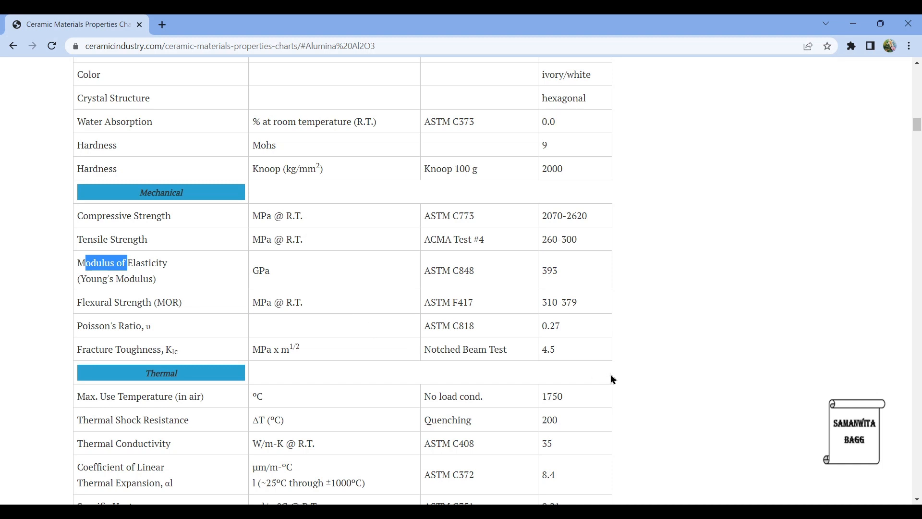
pyautogui.click(598, 511)
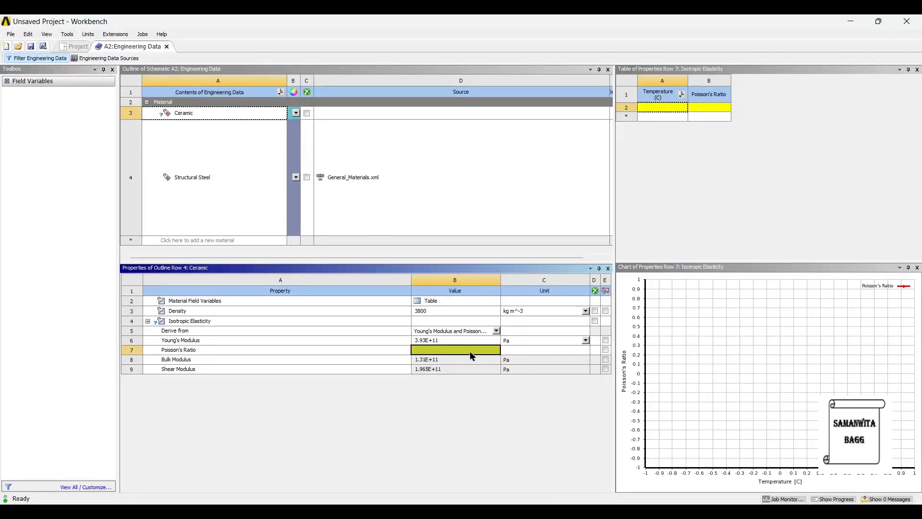
pyautogui.write('0')
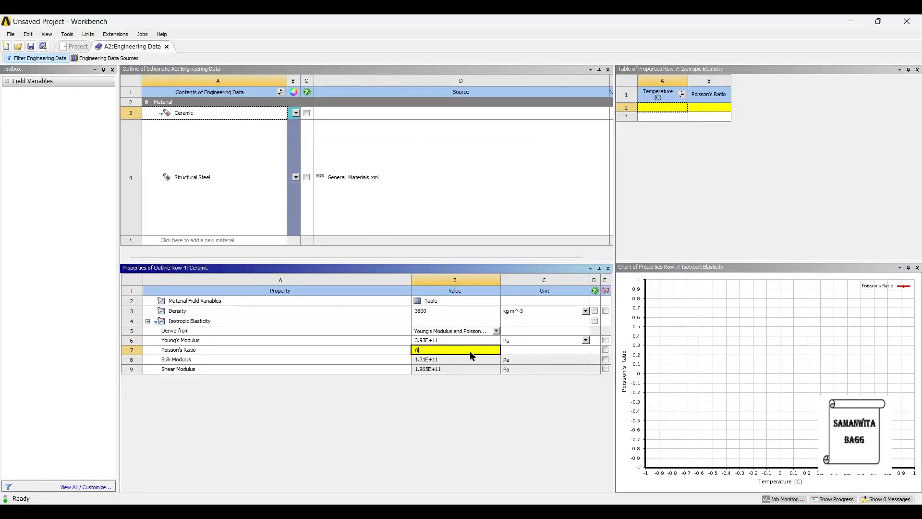
pyautogui.write('.27')
pyautogui.press('Return')
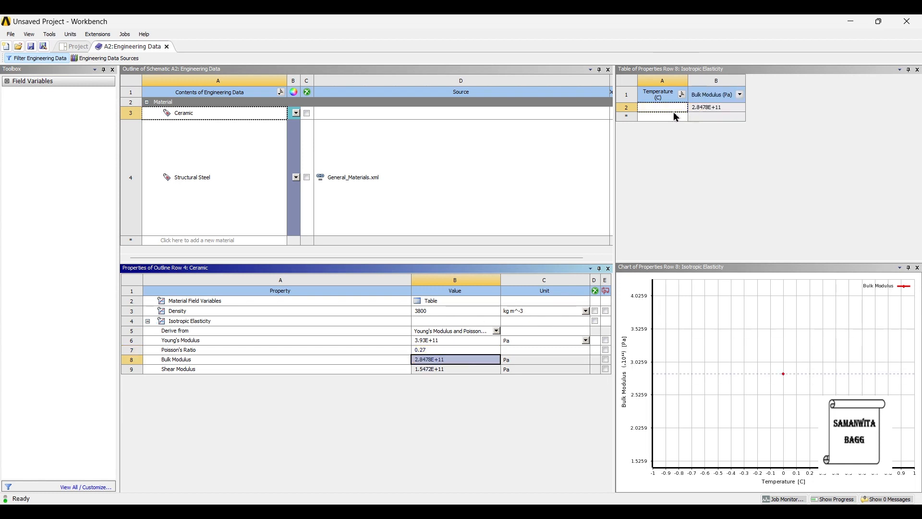
# - Set the temperature for Ceramic's isotropic elasticity data to 22 °C
pyautogui.click(654, 110)
pyautogui.write('22')
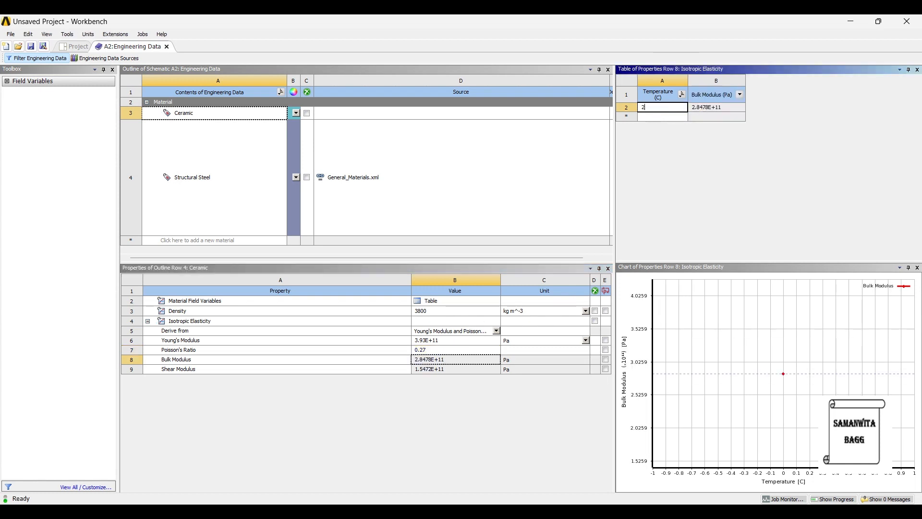
pyautogui.press('Return')
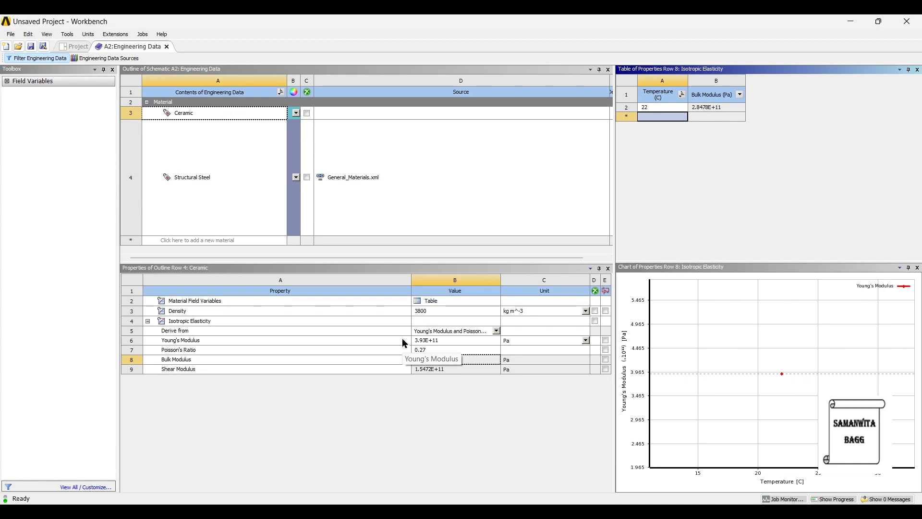
# - Return to the project schematic and update the project
pyautogui.click(71, 46)
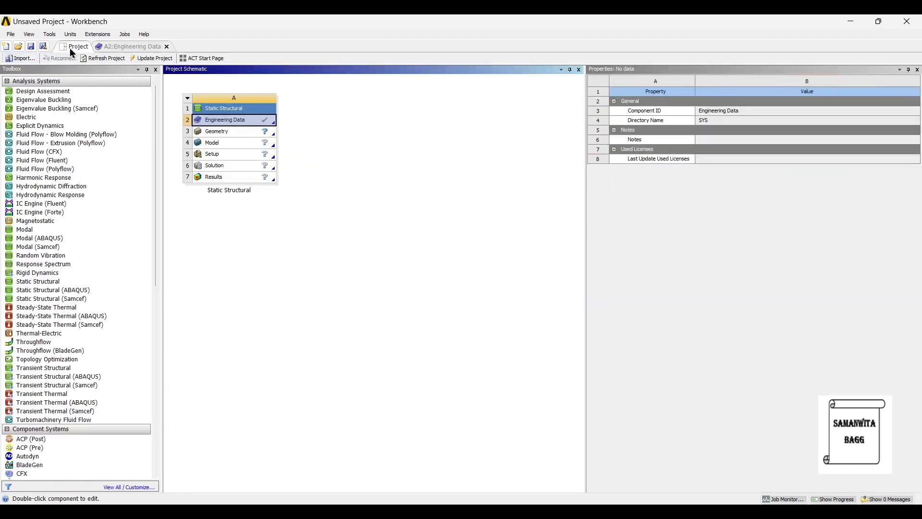
pyautogui.click(146, 58)
# - Import WASH BASIN.stp from the Wash Basin folder as the static structural system's geometry
pyautogui.click(229, 137)
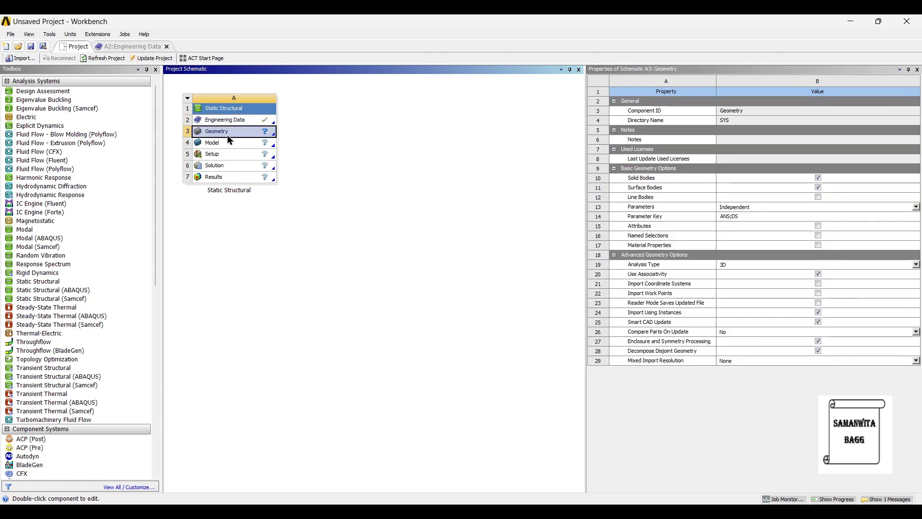
pyautogui.rightClick(229, 141)
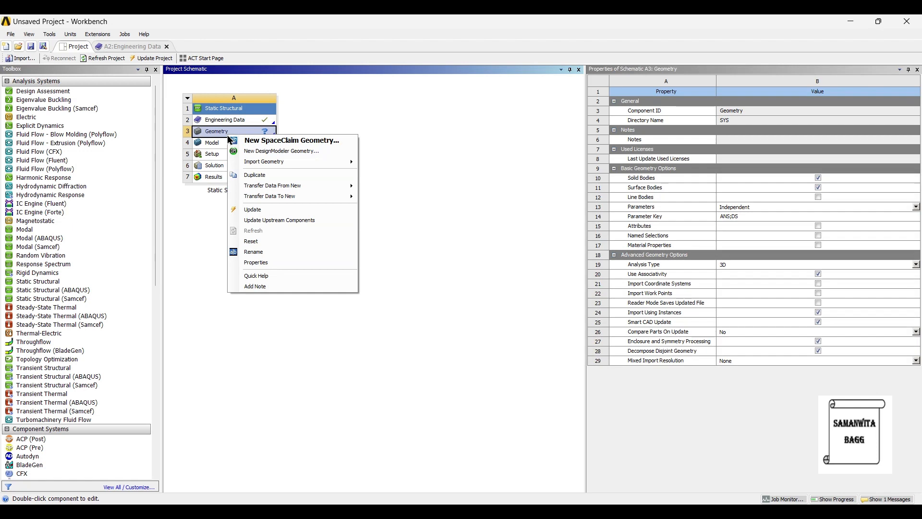
pyautogui.moveTo(298, 163)
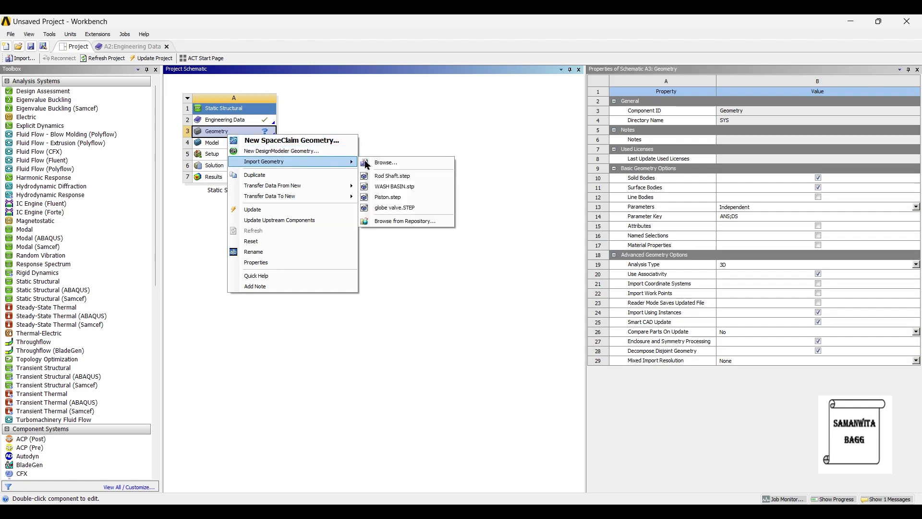
pyautogui.click(394, 162)
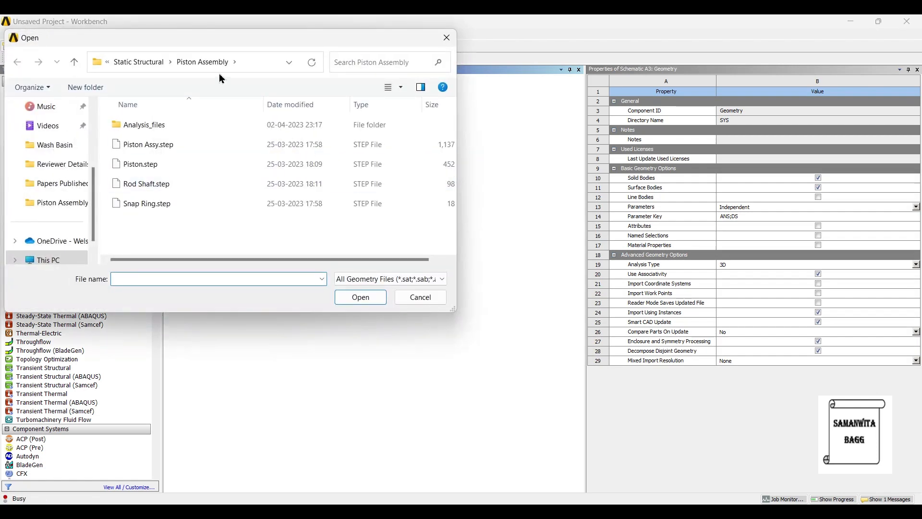
pyautogui.click(153, 62)
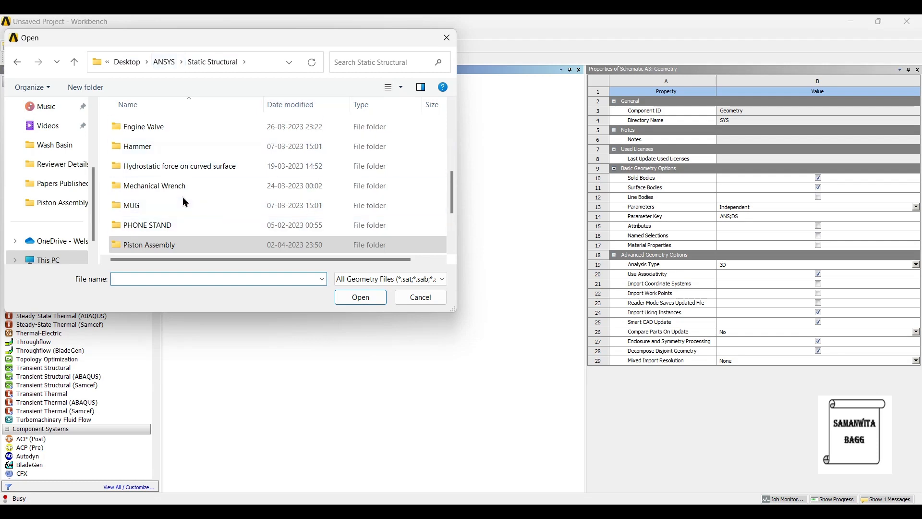
pyautogui.scroll(-2, 210, 227)
pyautogui.doubleClick(197, 226)
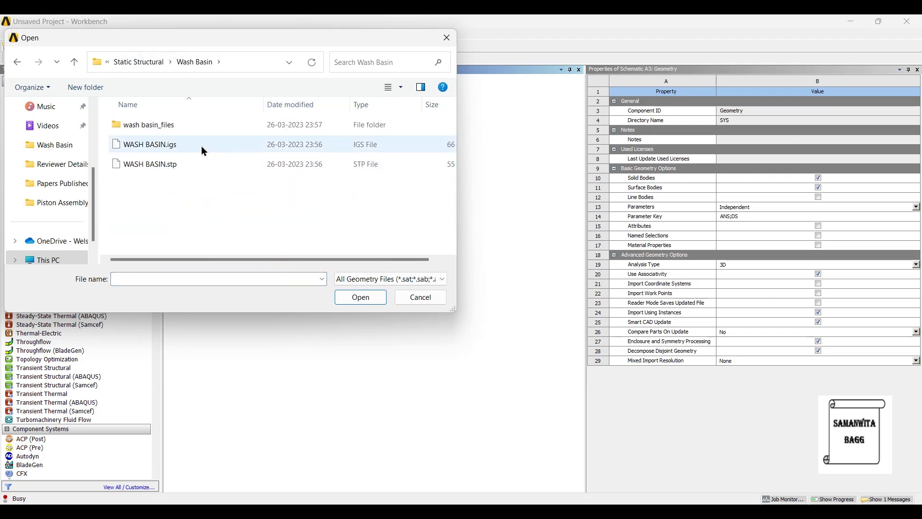
pyautogui.click(203, 167)
pyautogui.click(359, 297)
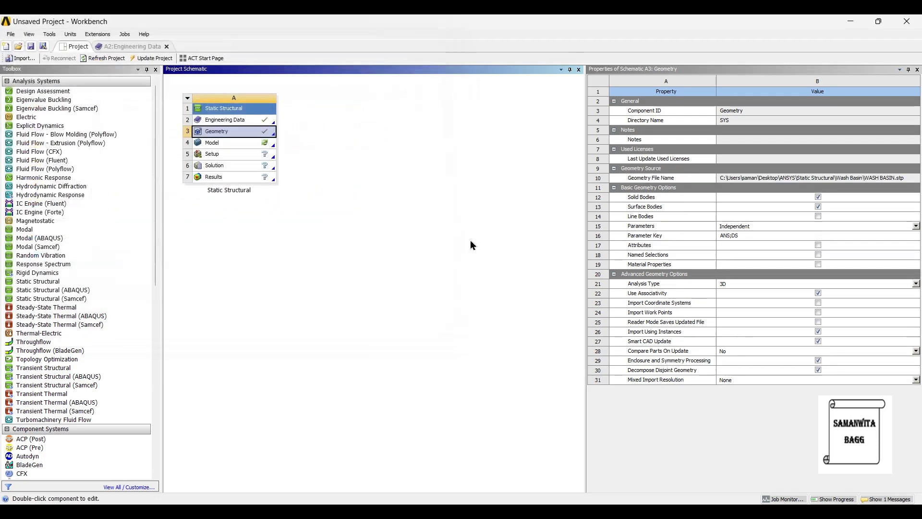
# - Open the model in Mechanical and assign the Ceramic material to the wash basin body
pyautogui.doubleClick(221, 144)
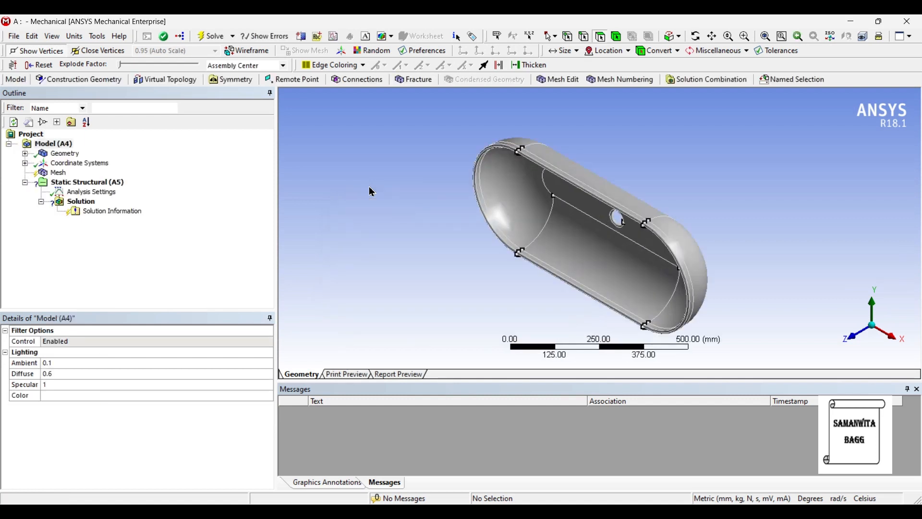
pyautogui.moveTo(560, 250); pyautogui.dragTo(448, 268, button='middle')
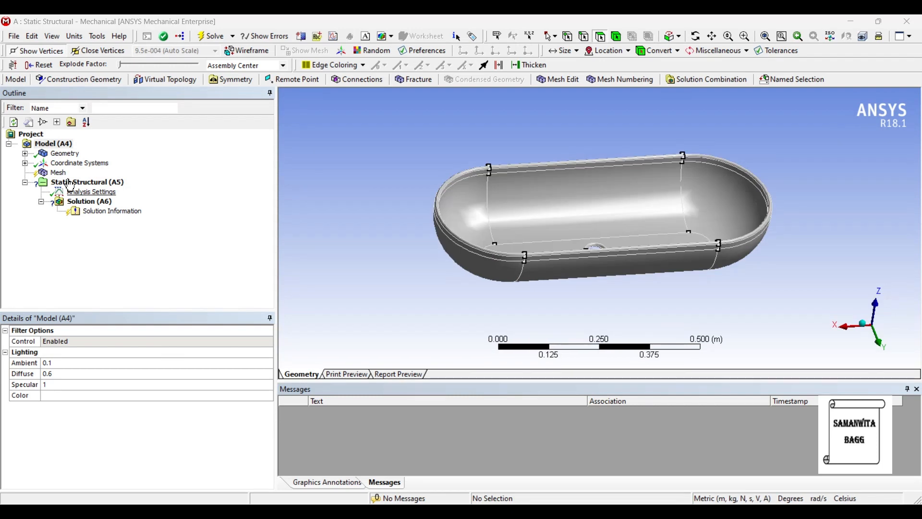
pyautogui.click(25, 154)
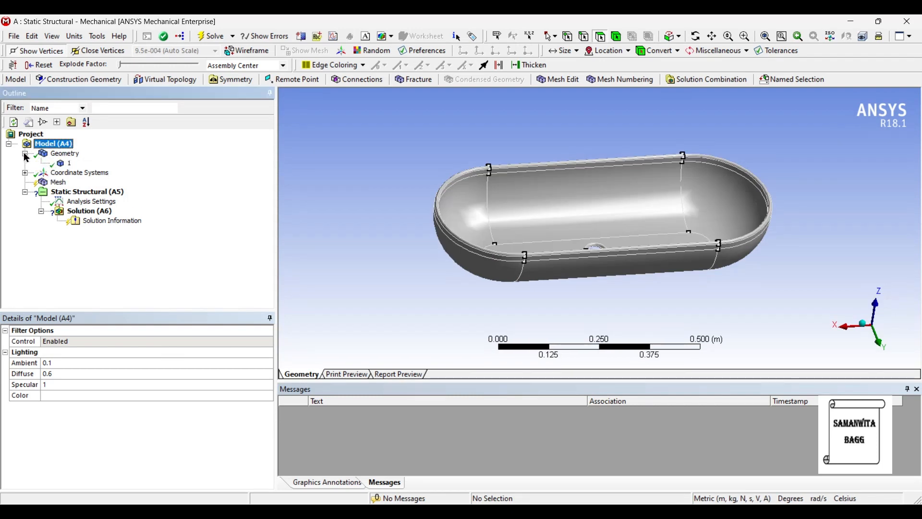
pyautogui.click(70, 164)
pyautogui.click(258, 419)
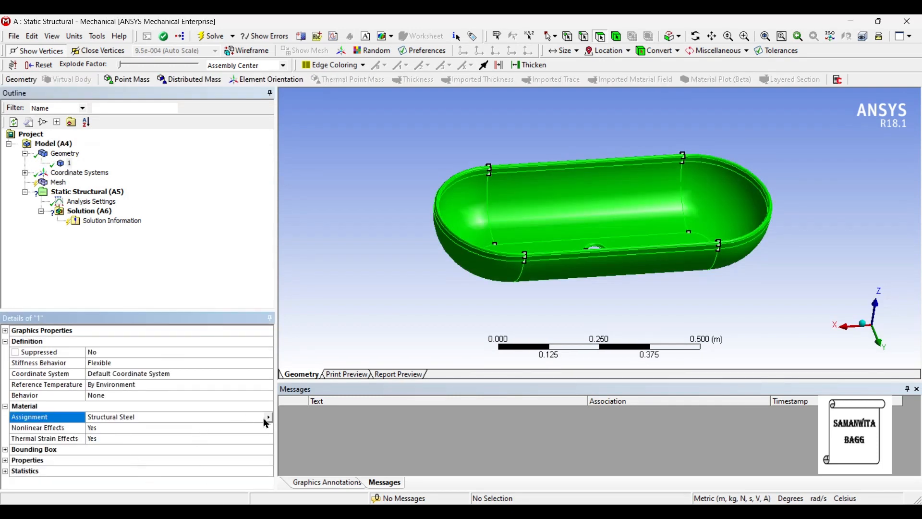
pyautogui.click(269, 417)
pyautogui.click(291, 467)
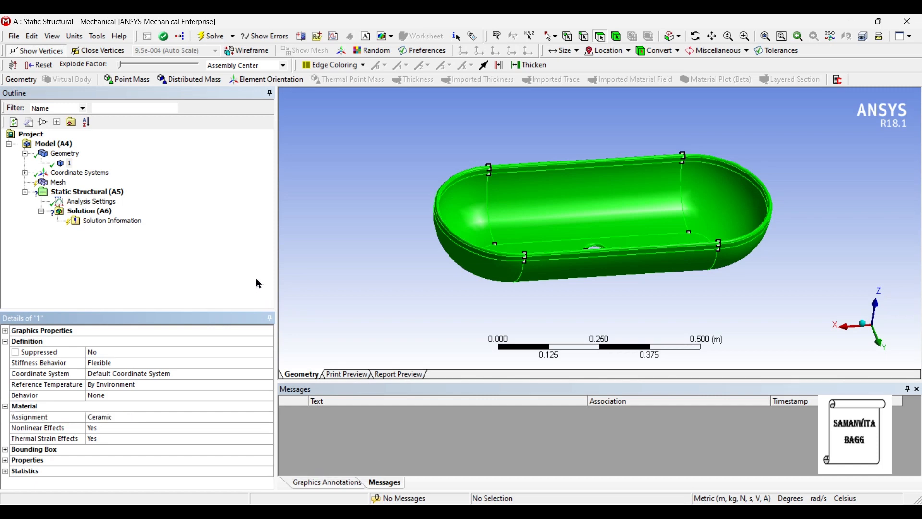
# - Set the mesh's relevance center to Fine and generate the basin mesh
pyautogui.click(58, 183)
pyautogui.click(6, 396)
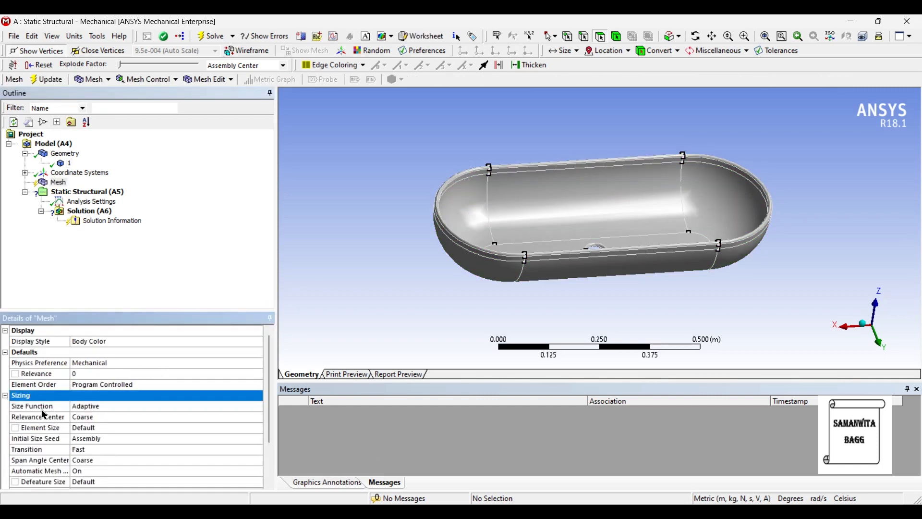
pyautogui.click(112, 417)
pyautogui.click(258, 417)
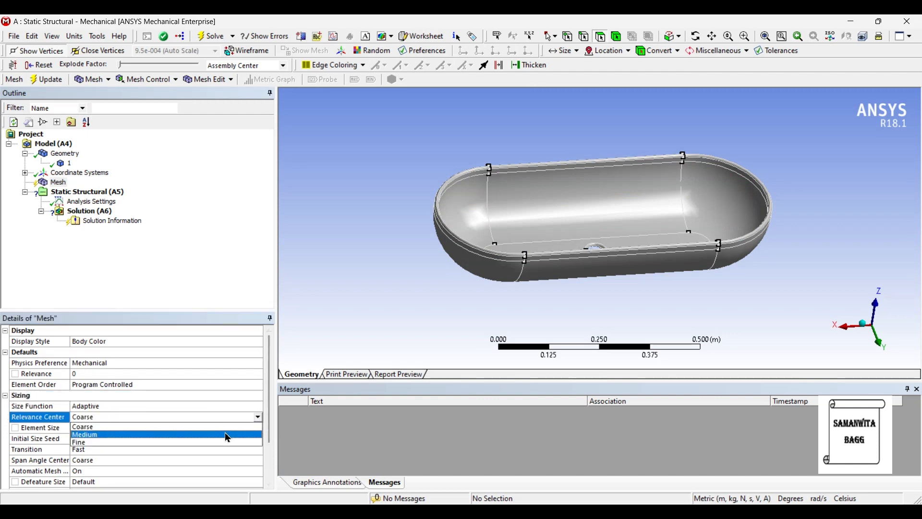
pyautogui.click(216, 443)
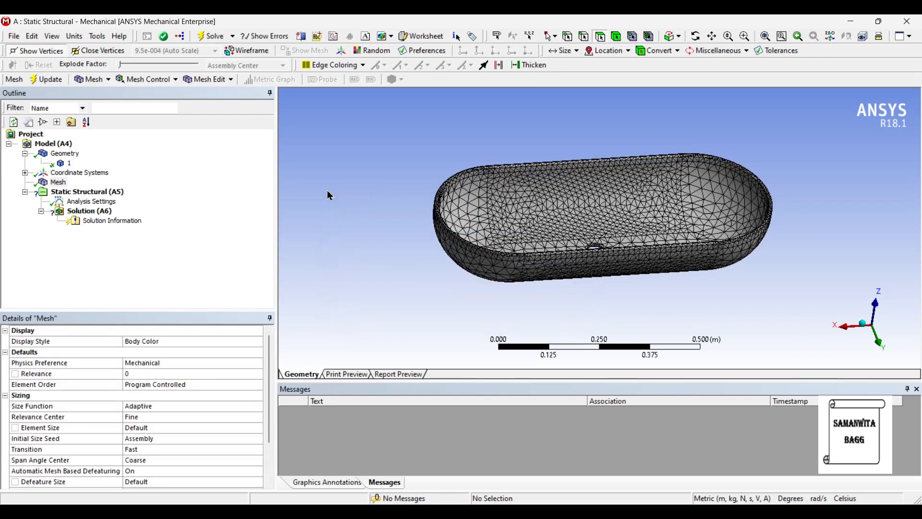
pyautogui.moveTo(600, 219); pyautogui.dragTo(581, 204, button='middle')
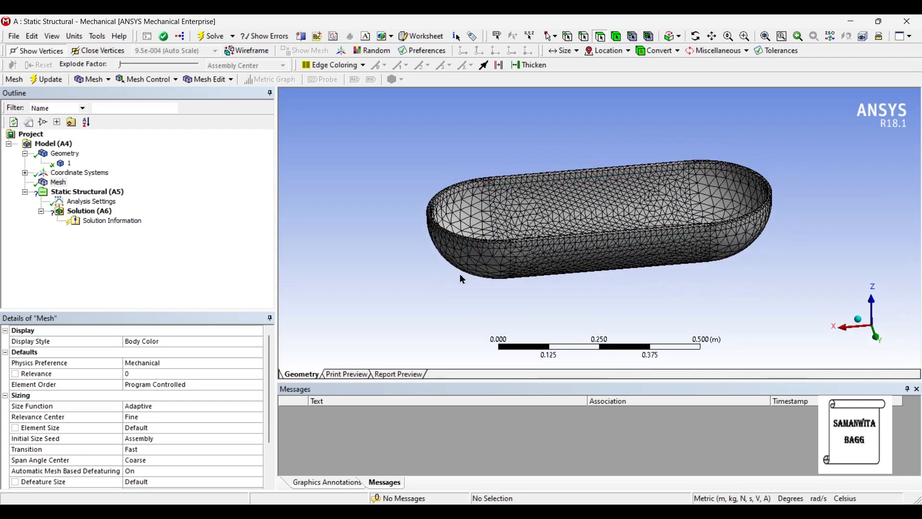
# - Add a Fixed Support to the flat underside face around the basin's drain hole
pyautogui.click(96, 192)
pyautogui.rightClick(107, 193)
pyautogui.moveTo(131, 199)
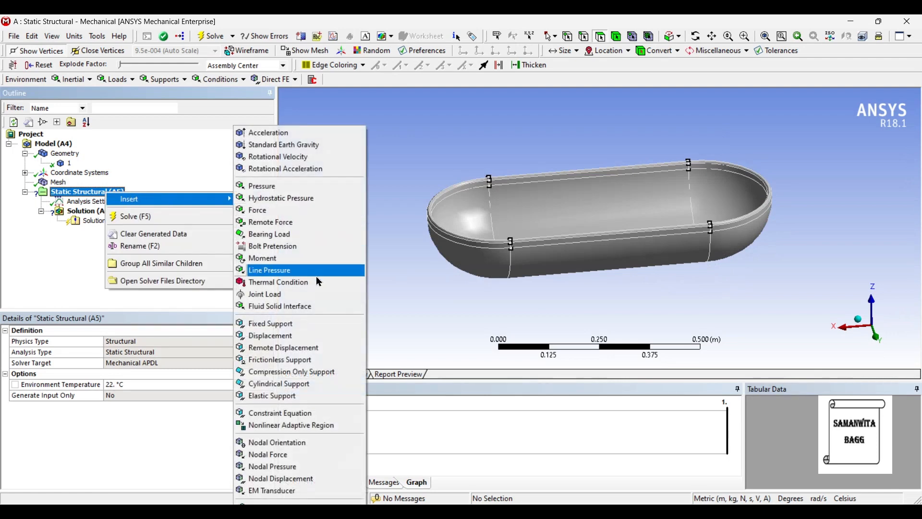
pyautogui.click(317, 326)
pyautogui.moveTo(574, 290); pyautogui.dragTo(580, 202, button='middle')
pyautogui.click(556, 241)
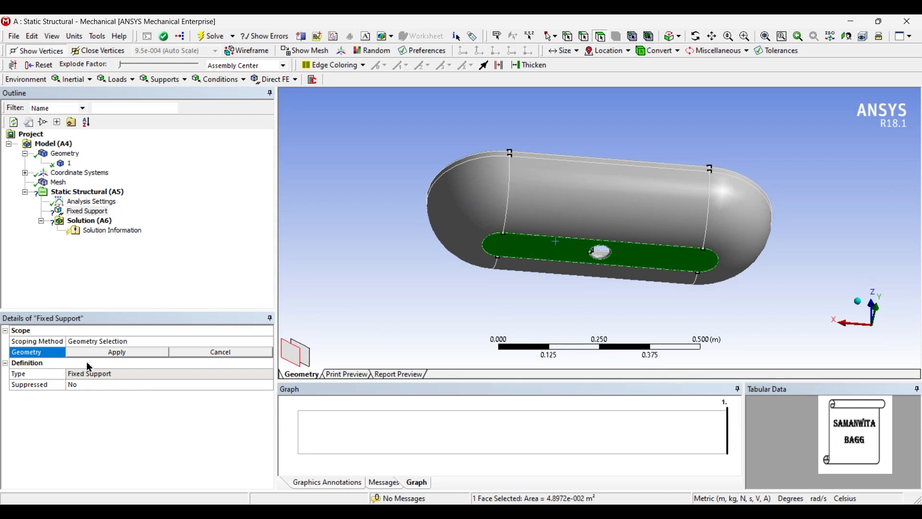
pyautogui.click(97, 353)
# - Add a Force on three top rim faces: both curved ends and the front straight side
pyautogui.moveTo(470, 256); pyautogui.dragTo(489, 296, button='middle')
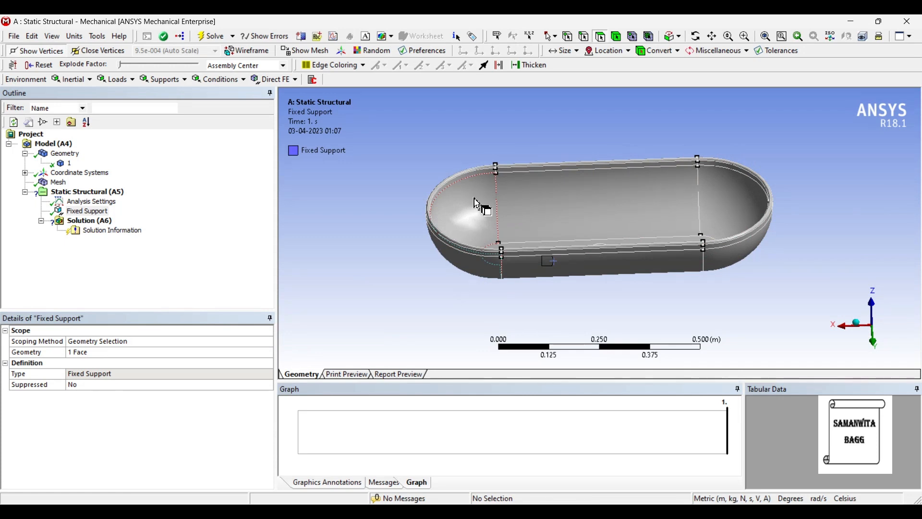
pyautogui.scroll(1, 450, 217)
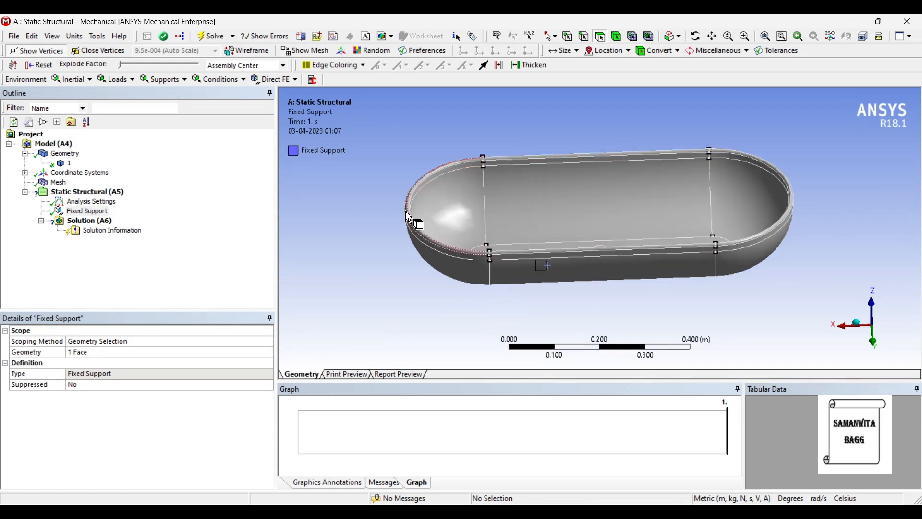
pyautogui.click(411, 213)
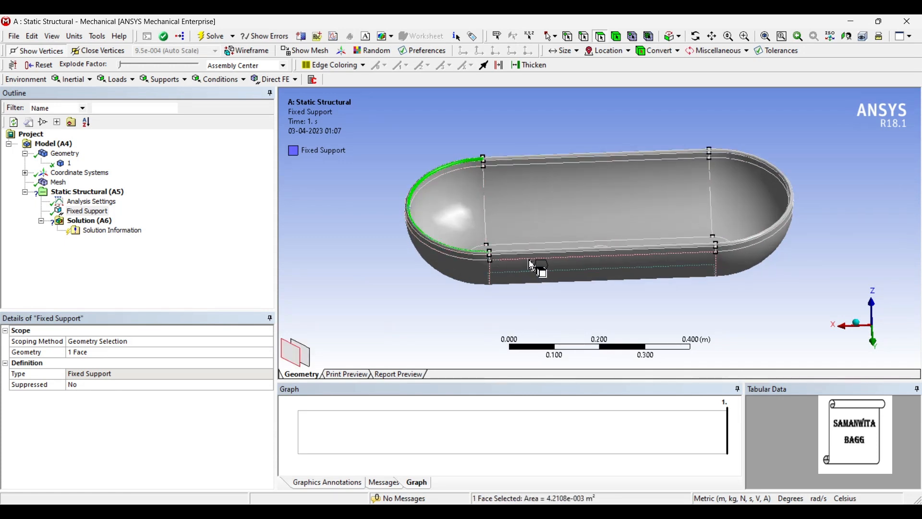
pyautogui.keyDown('ctrl'); pyautogui.click(607, 255); pyautogui.keyUp('ctrl')
pyautogui.keyDown('ctrl'); pyautogui.click(726, 247); pyautogui.keyUp('ctrl')
pyautogui.rightClick(723, 246)
pyautogui.moveTo(749, 258)
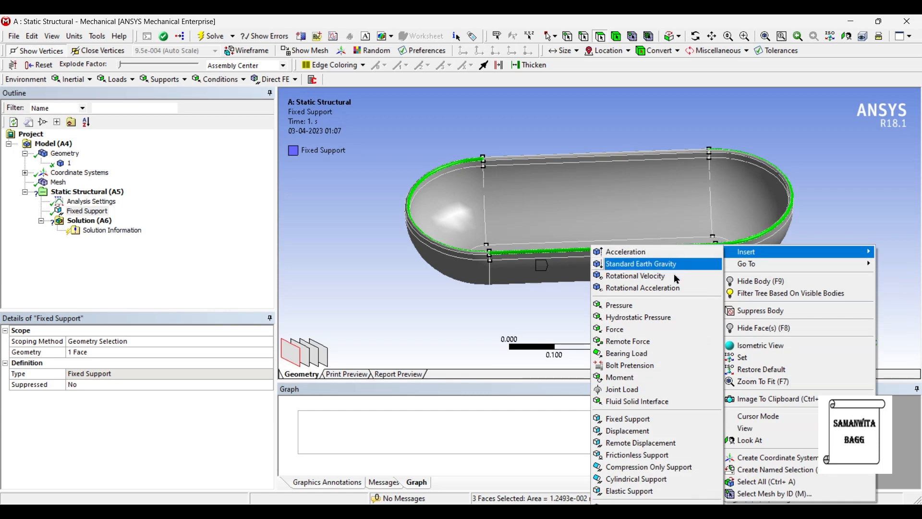
pyautogui.click(661, 331)
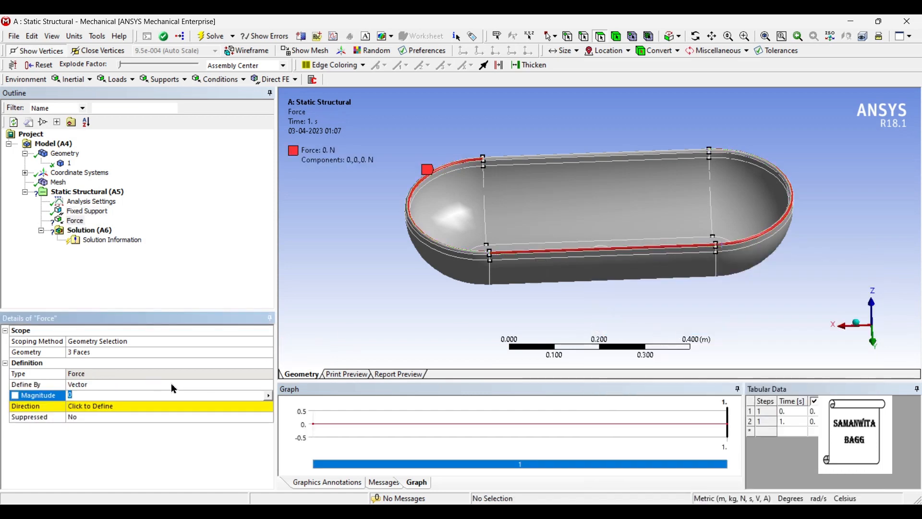
# - Define the rim force by components and set its Z component to -700 N
pyautogui.click(224, 385)
pyautogui.click(268, 385)
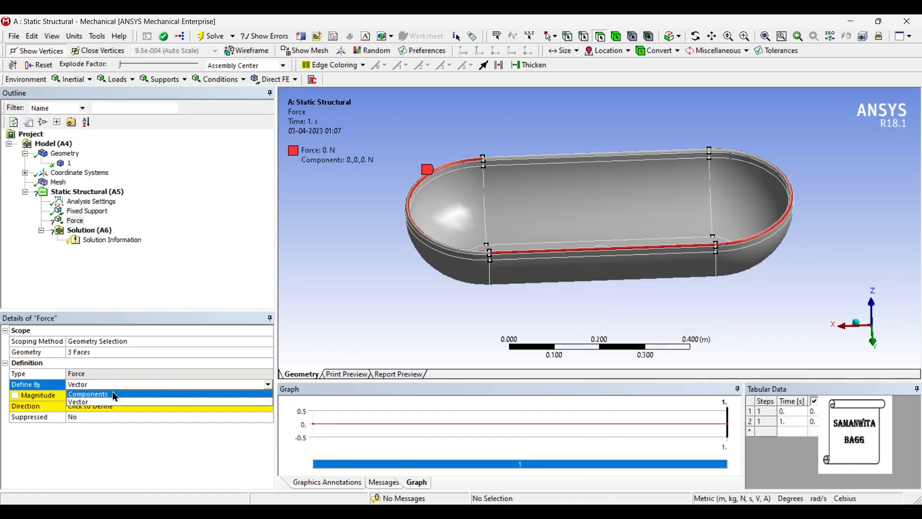
pyautogui.click(113, 392)
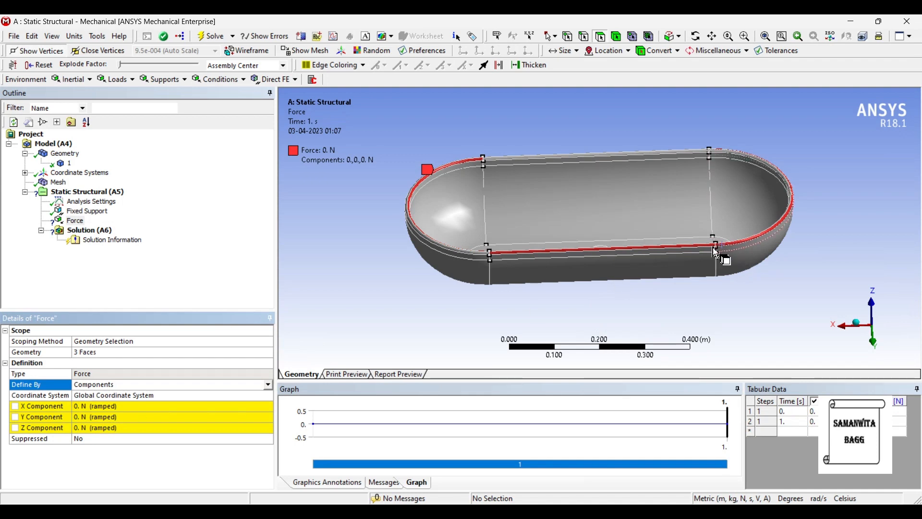
pyautogui.moveTo(647, 256); pyautogui.dragTo(644, 233, button='middle')
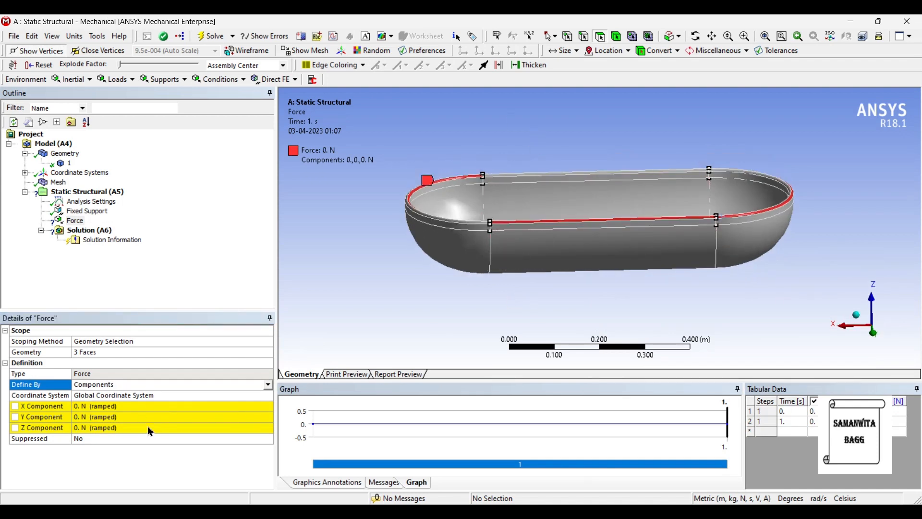
pyautogui.click(120, 429)
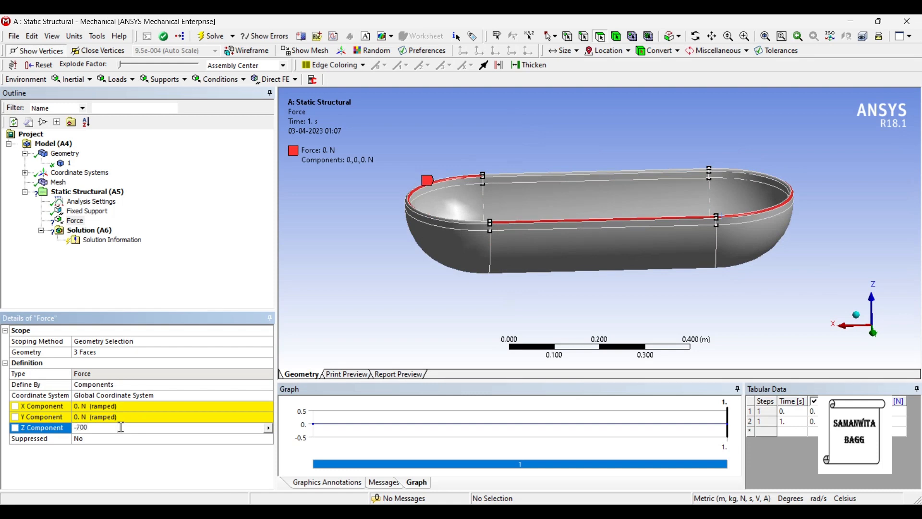
pyautogui.press('Return')
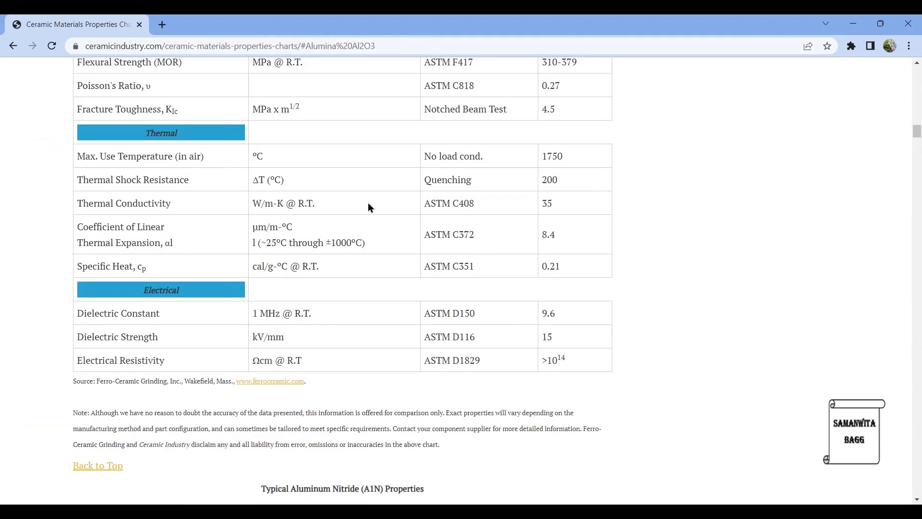
# - Review the mechanical strength properties in the browser's alumina chart, and return to Mechanical
pyautogui.scroll(6, 350, 231)
pyautogui.scroll(2, 337, 288)
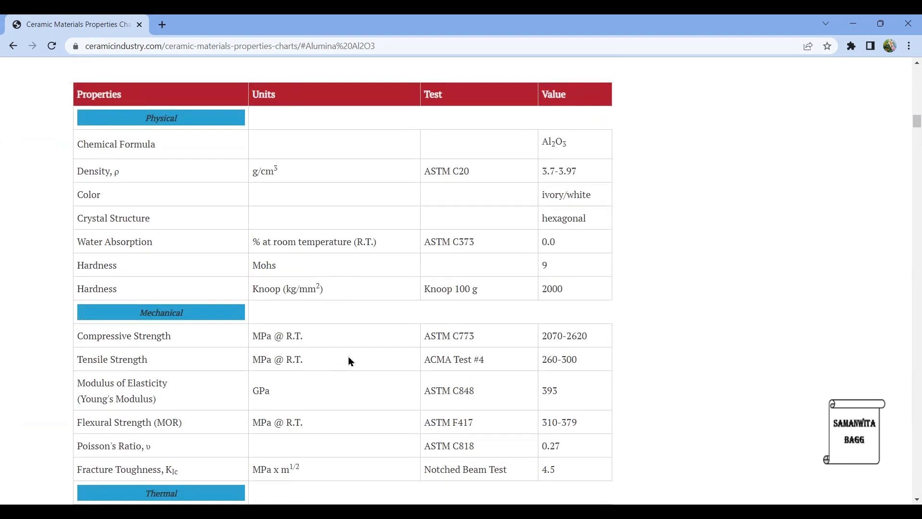
pyautogui.scroll(-2, 350, 362)
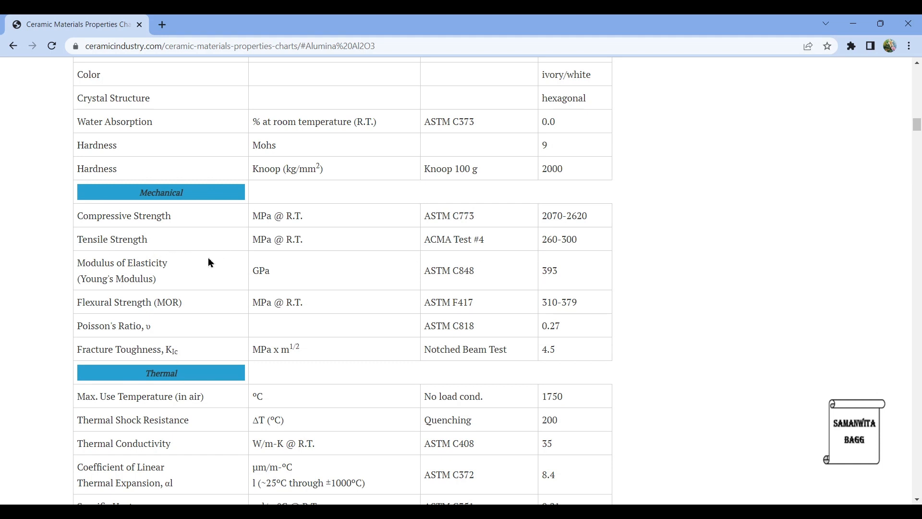
pyautogui.click(621, 514)
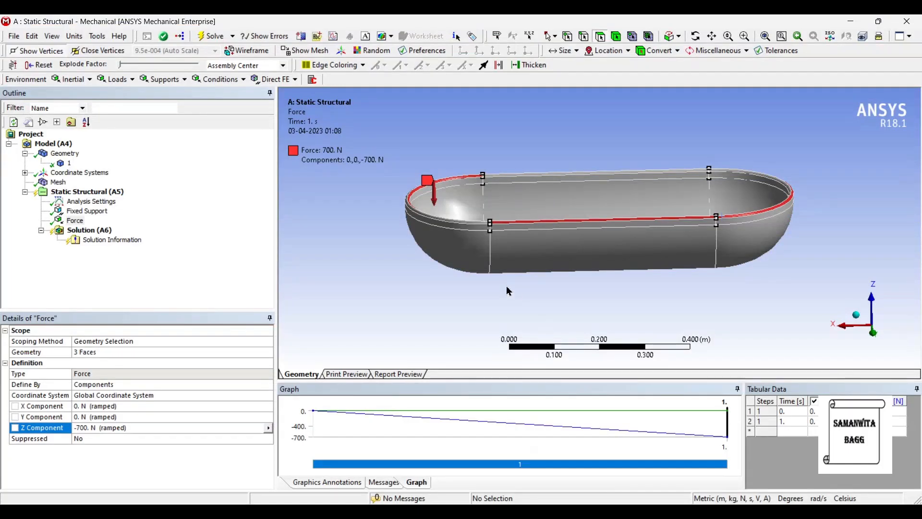
# - Add a Total Deformation result to the solution
pyautogui.rightClick(100, 237)
pyautogui.moveTo(109, 238)
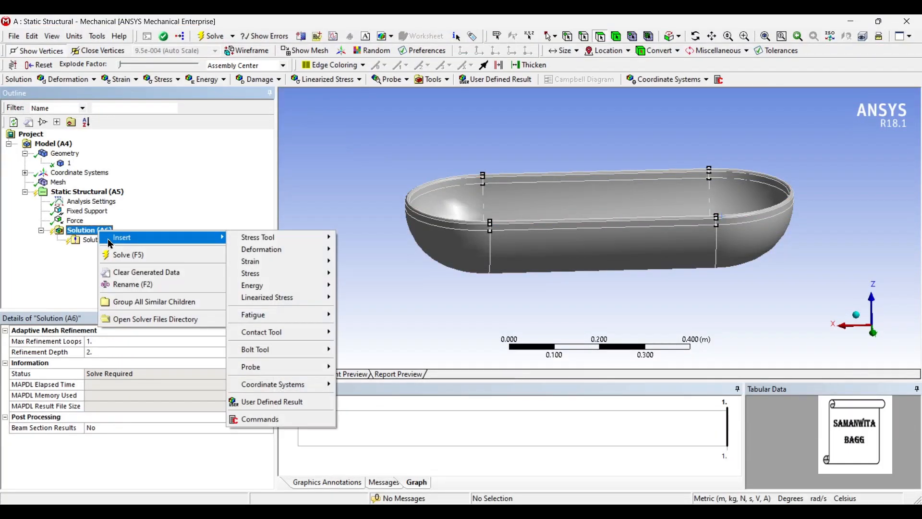
pyautogui.moveTo(272, 251)
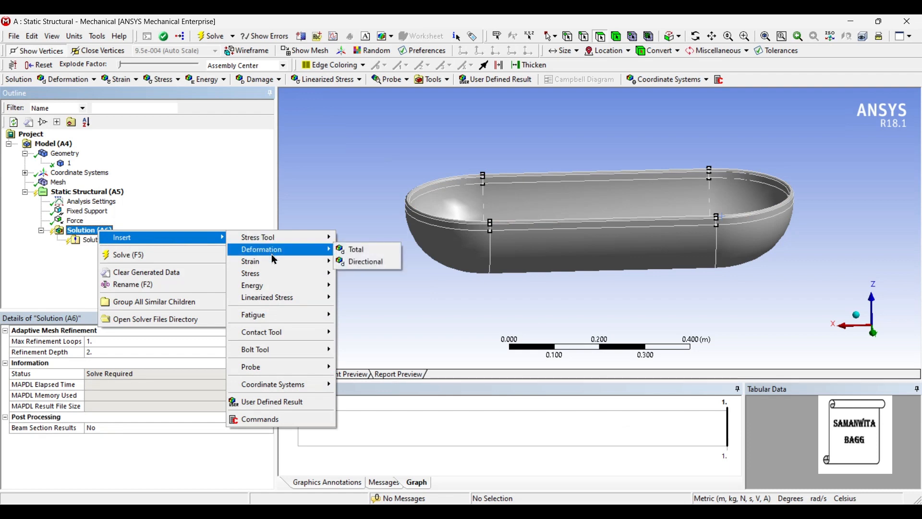
pyautogui.click(368, 252)
# - Add Equivalent (von-Mises) strain and Equivalent (von-Mises) stress results to the solution
pyautogui.rightClick(99, 231)
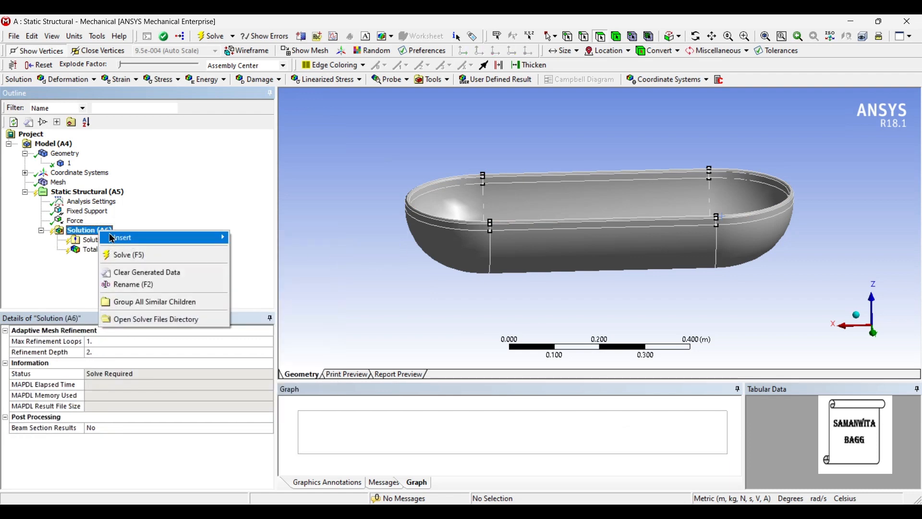
pyautogui.moveTo(114, 240)
pyautogui.moveTo(283, 261)
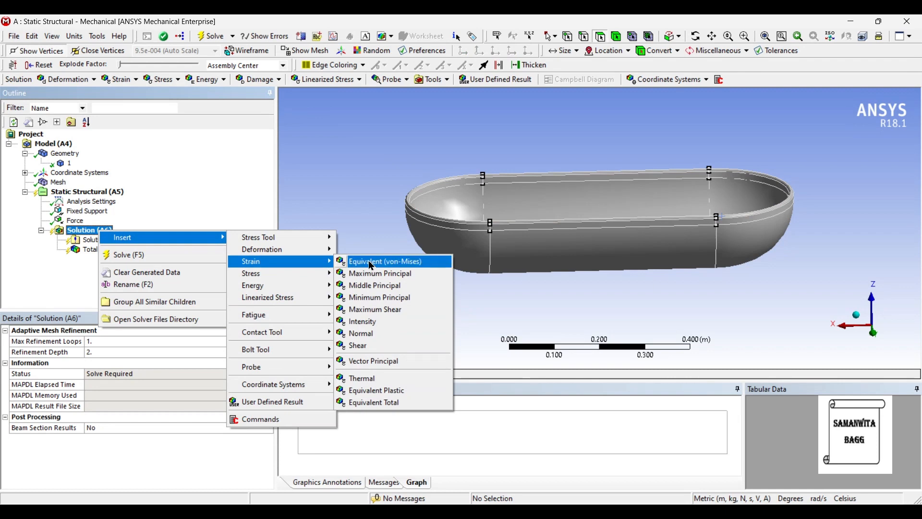
pyautogui.click(372, 261)
pyautogui.rightClick(91, 230)
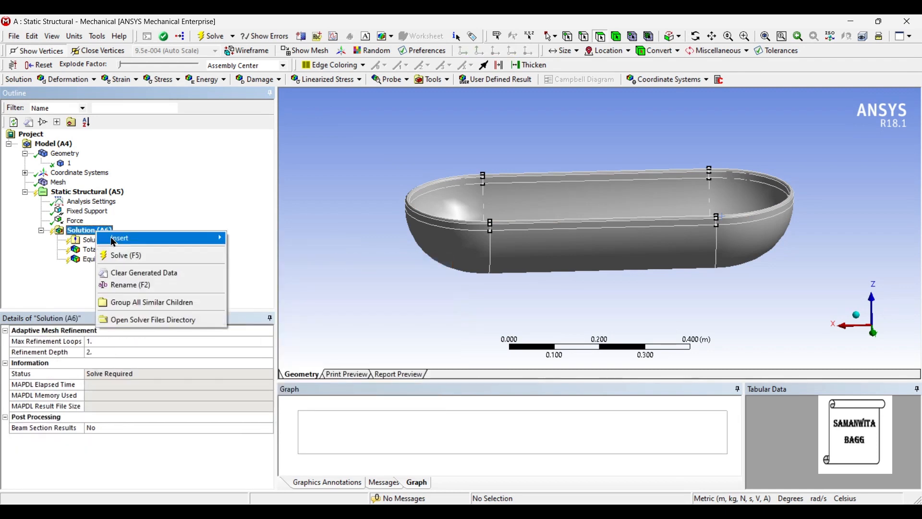
pyautogui.moveTo(144, 238)
pyautogui.moveTo(260, 274)
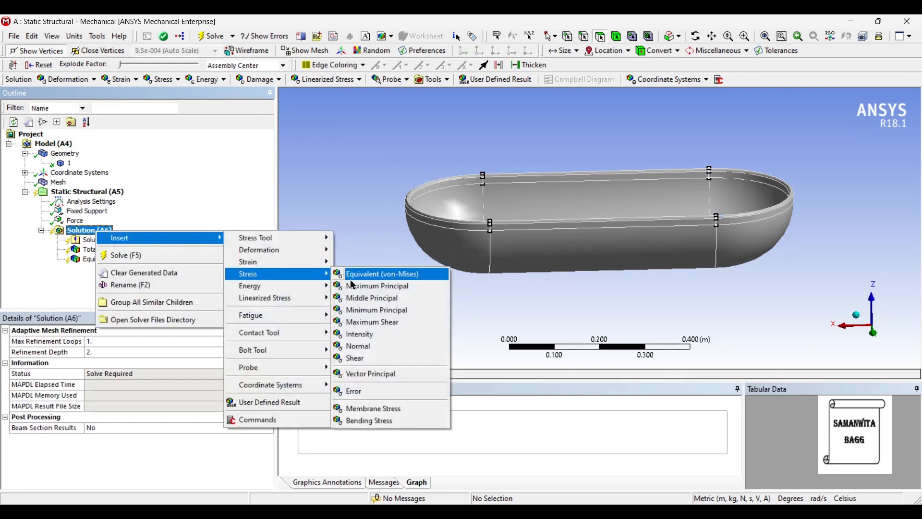
pyautogui.click(375, 277)
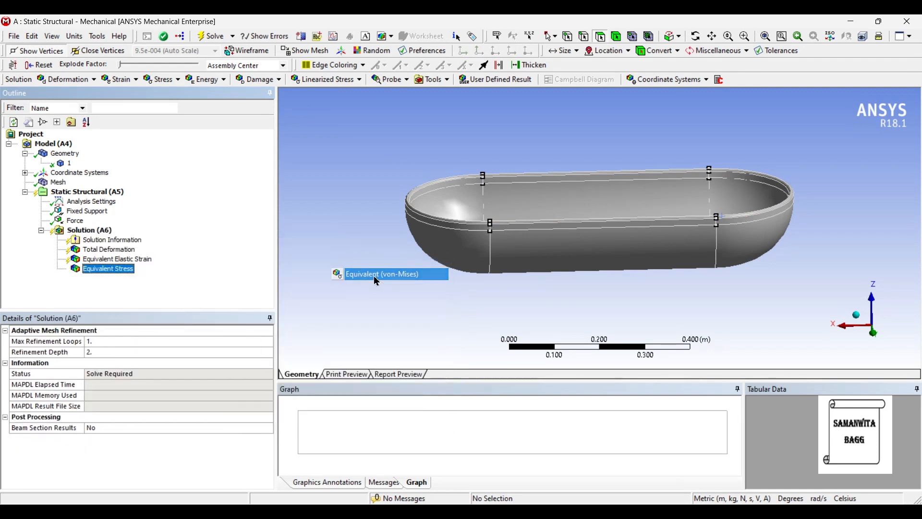
# - Solve the static structural analysis and display the Total Deformation result
pyautogui.click(99, 230)
pyautogui.click(211, 36)
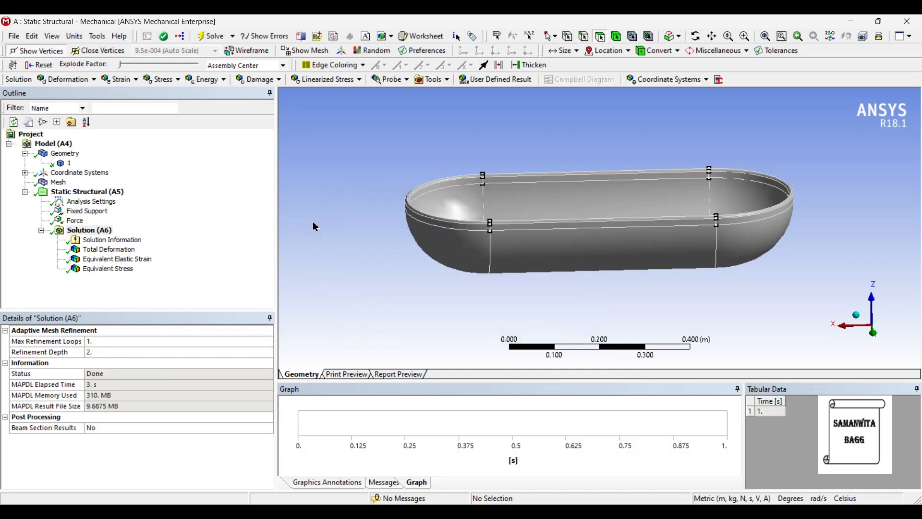
pyautogui.click(109, 249)
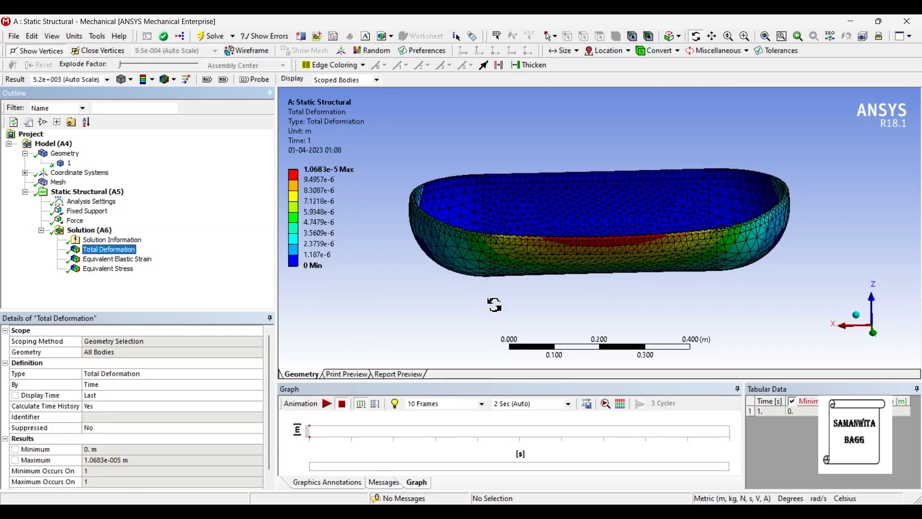
# - Switch the unit system to Metric (mm, kg, N, s, mV, mA) for the deformation result
pyautogui.moveTo(579, 267); pyautogui.dragTo(588, 279)
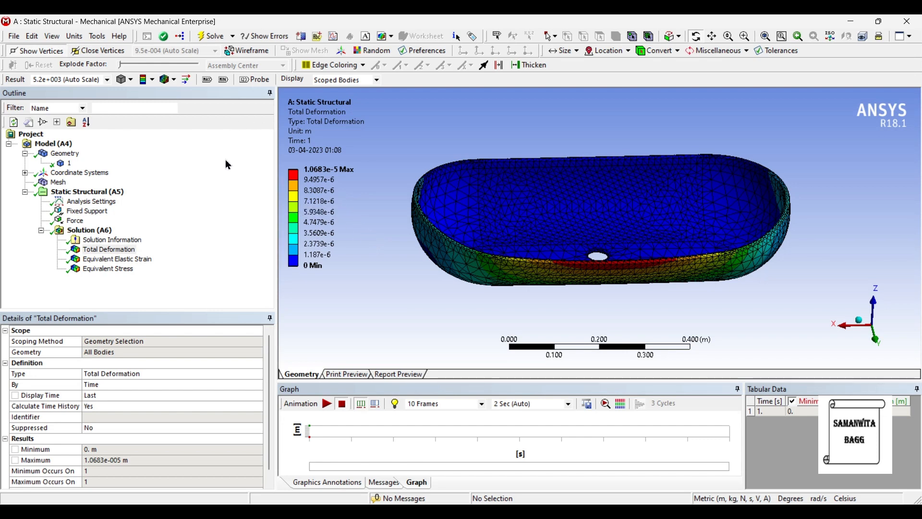
pyautogui.click(74, 36)
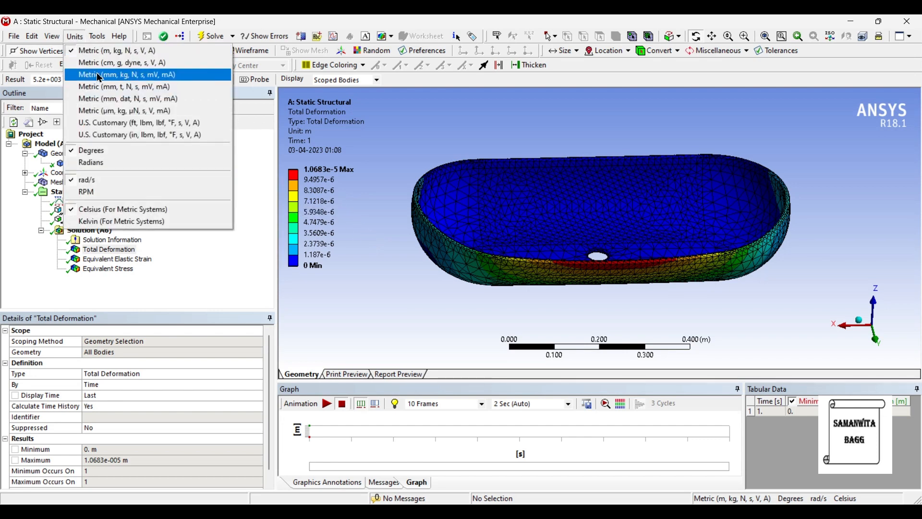
pyautogui.click(100, 76)
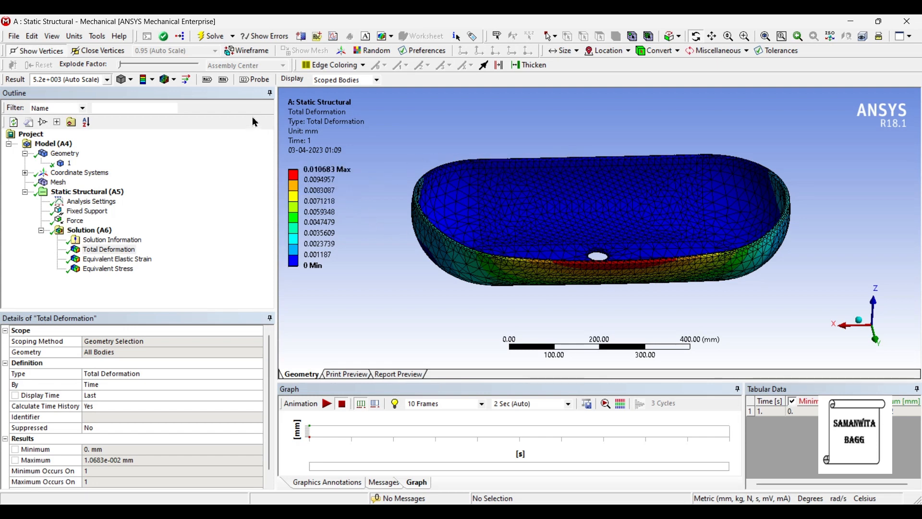
# - Try the Total Deformation plot with no wireframe, and restore the display of elements
pyautogui.click(174, 80)
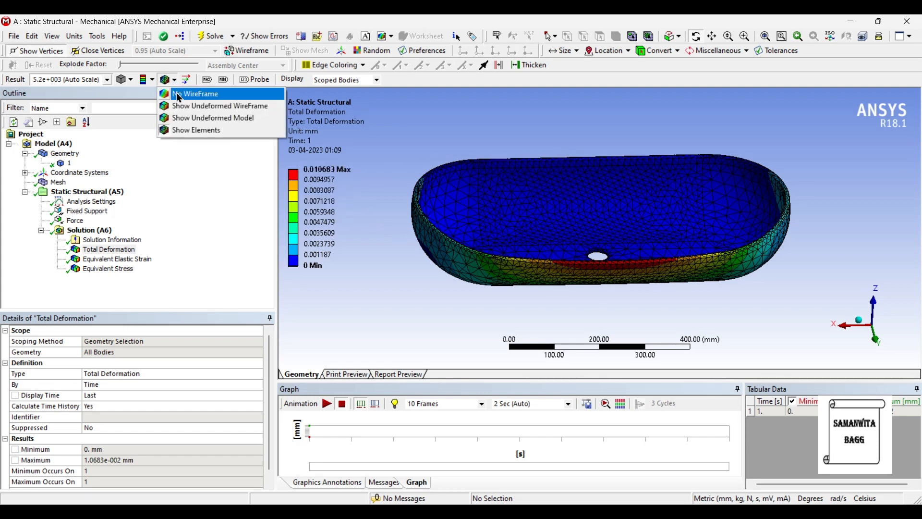
pyautogui.click(179, 95)
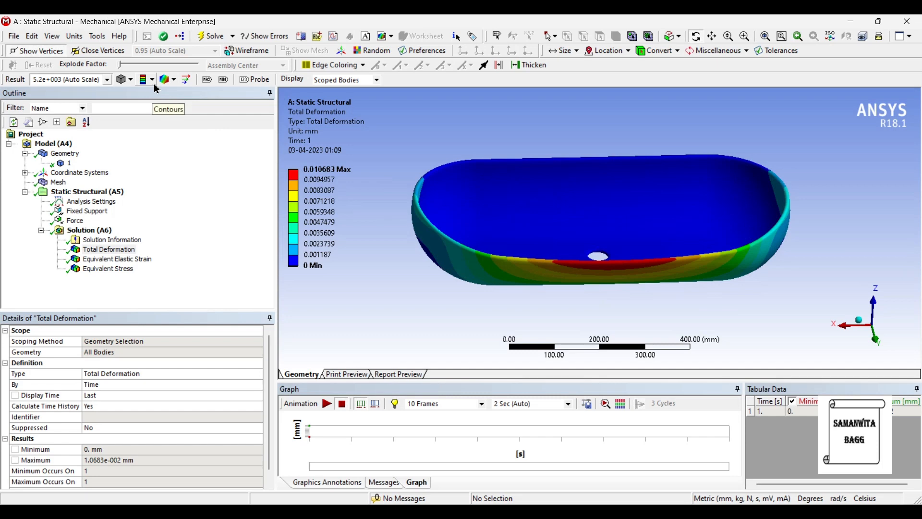
pyautogui.click(174, 80)
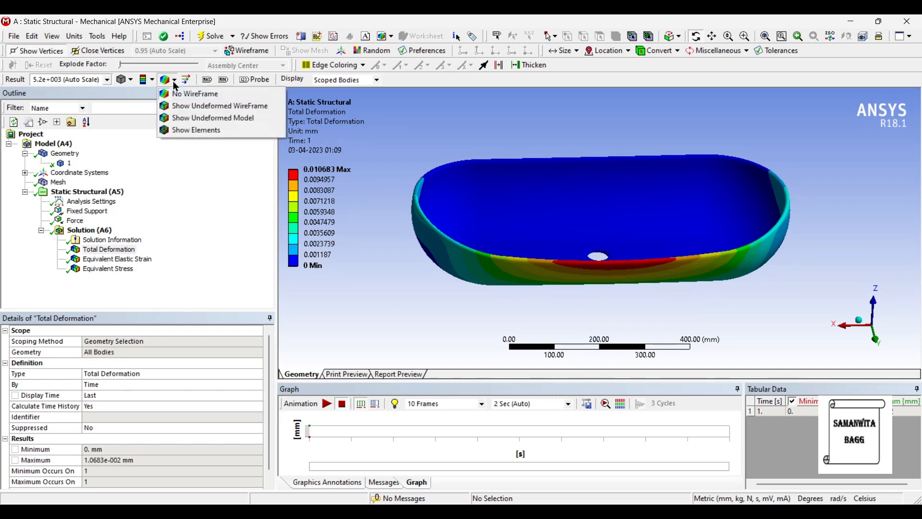
pyautogui.click(183, 134)
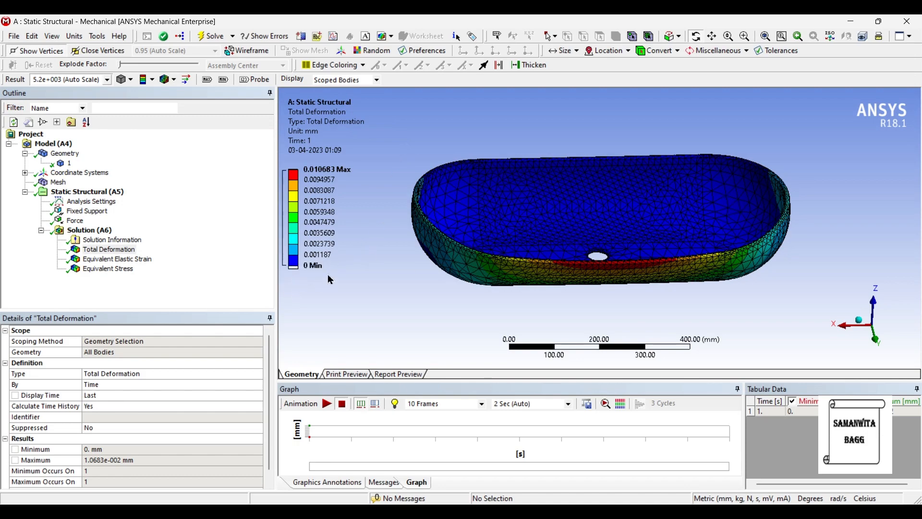
# - Review the Equivalent Elastic Strain and Equivalent Stress plots on the basin
pyautogui.moveTo(605, 243); pyautogui.dragTo(609, 248)
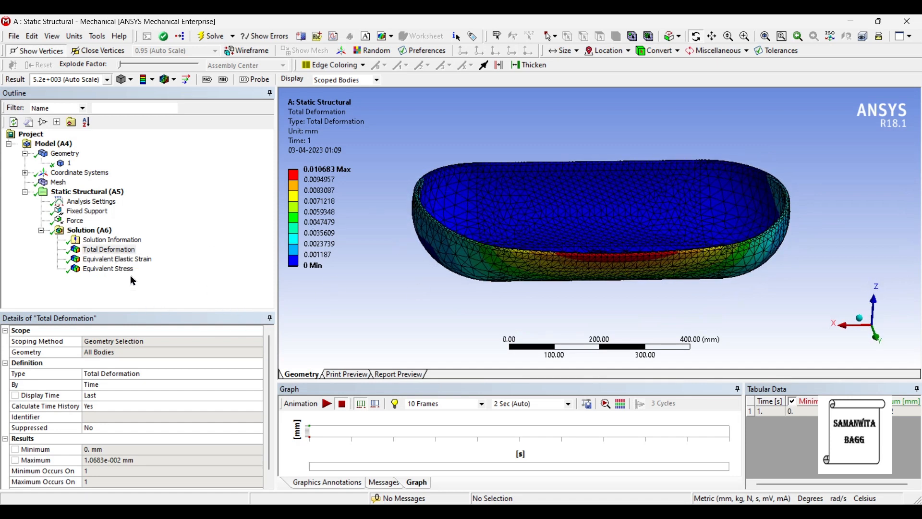
pyautogui.click(126, 260)
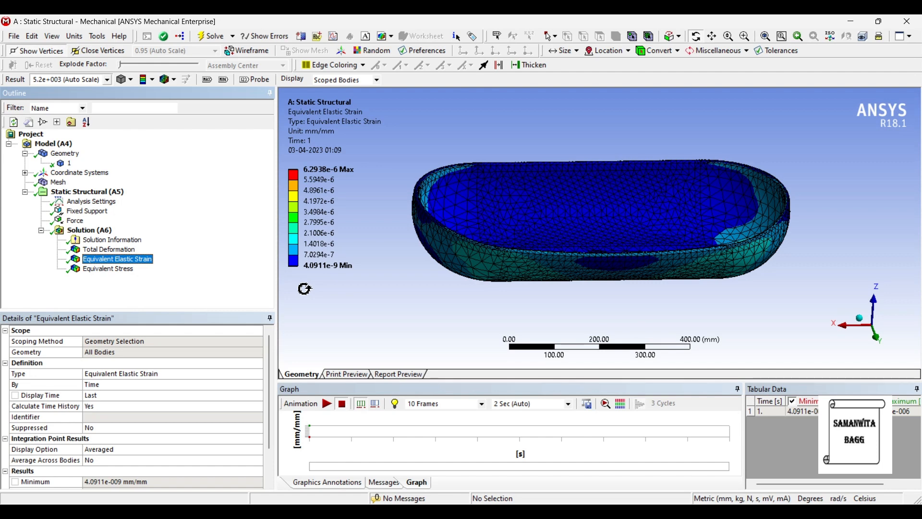
pyautogui.click(115, 269)
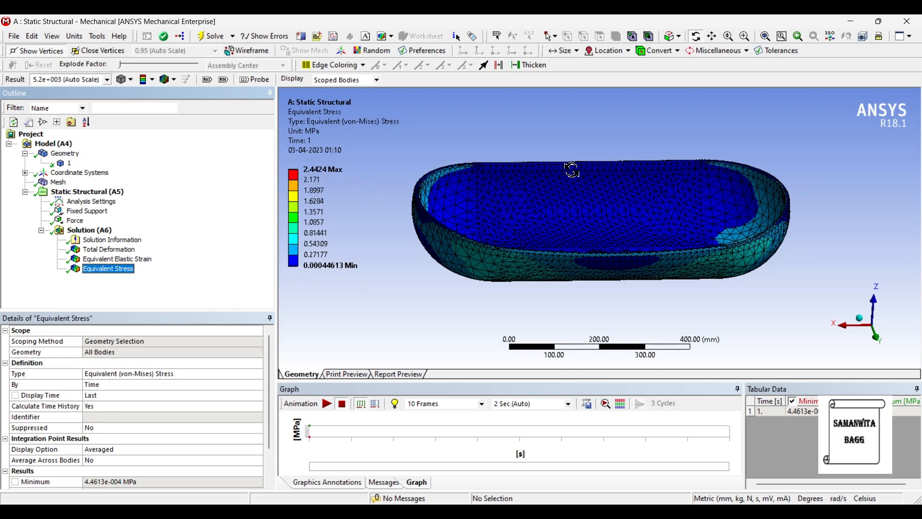
pyautogui.moveTo(526, 211)
pyautogui.mouseDown()
pyautogui.moveTo(513, 227)
pyautogui.moveTo(518, 217)
pyautogui.mouseUp()
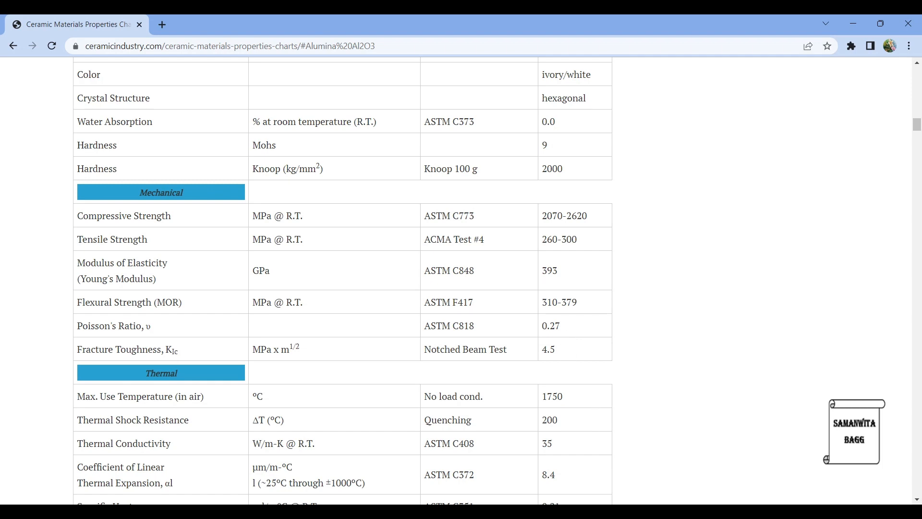
# - Return to Mechanical from the browser's alumina chart and inspect the equivalent stress distribution on the basin
pyautogui.click(620, 512)
pyautogui.moveTo(583, 255); pyautogui.dragTo(598, 244)
pyautogui.moveTo(516, 242); pyautogui.dragTo(515, 245)
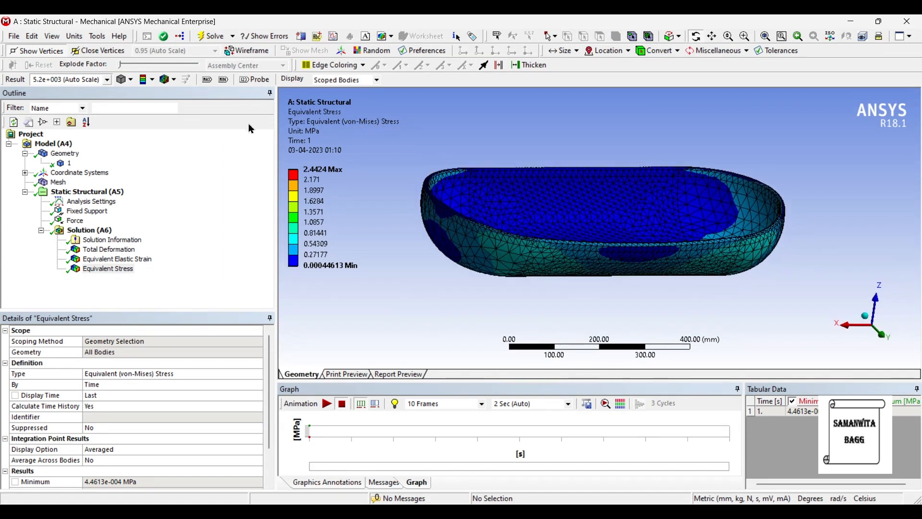
# - Add a Stress Tool to the solution
pyautogui.click(91, 230)
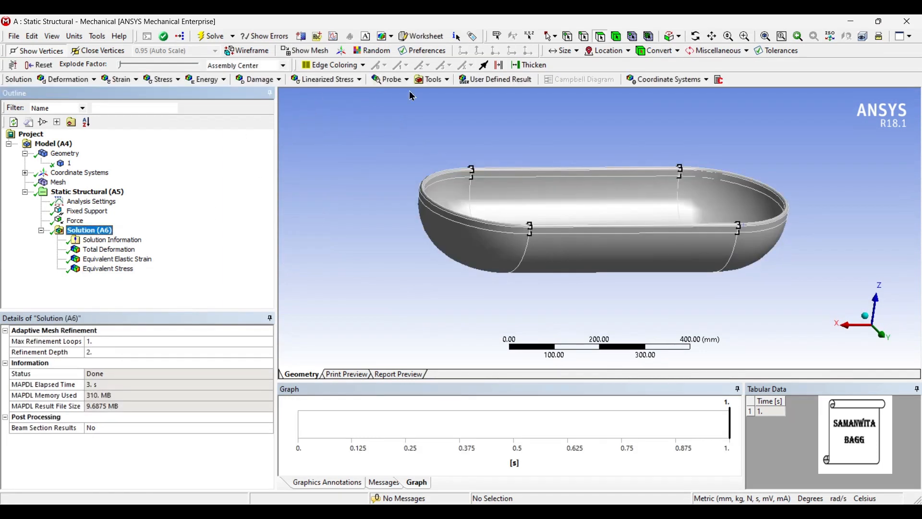
pyautogui.click(431, 80)
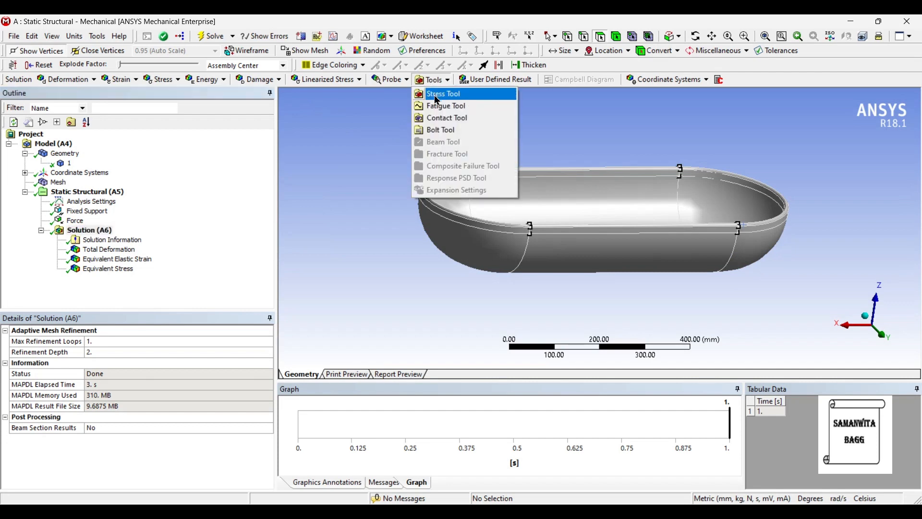
pyautogui.click(438, 94)
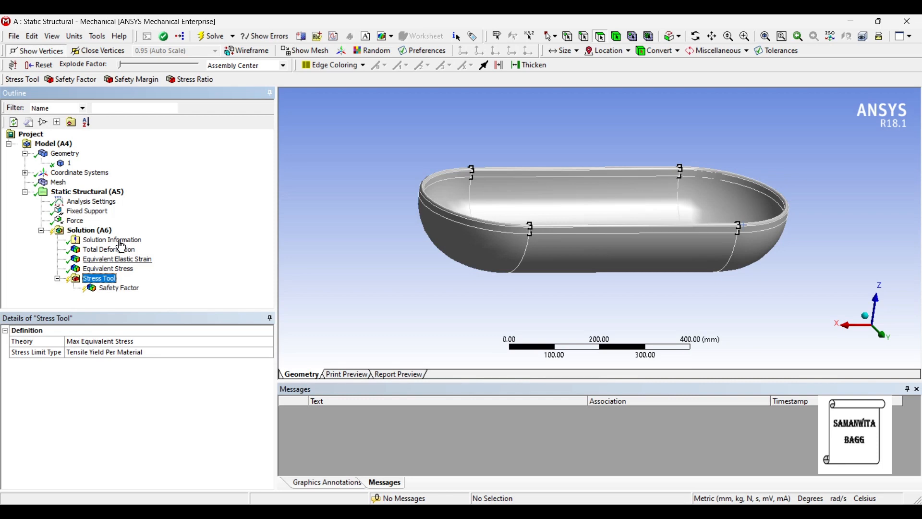
# - Try to evaluate the Stress Tool's safety factor, and read and dismiss the solver message
pyautogui.click(99, 233)
pyautogui.click(211, 37)
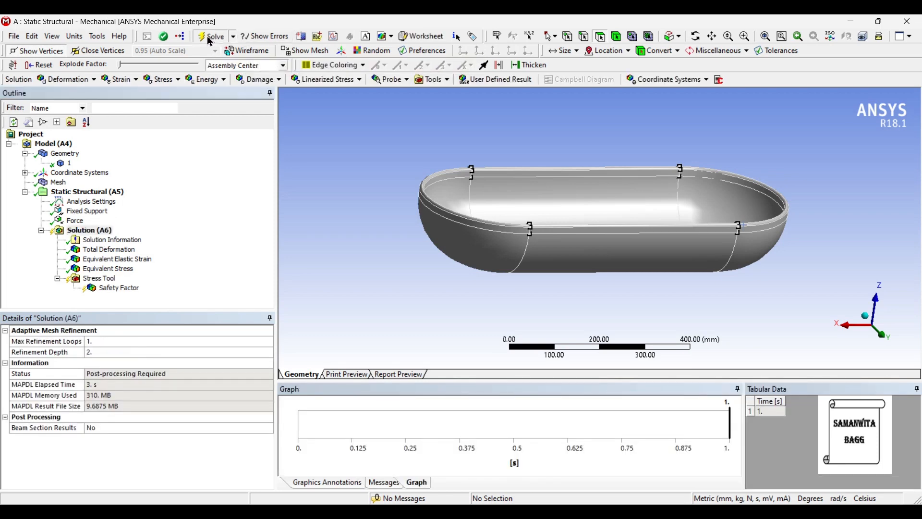
pyautogui.click(110, 278)
pyautogui.doubleClick(403, 414)
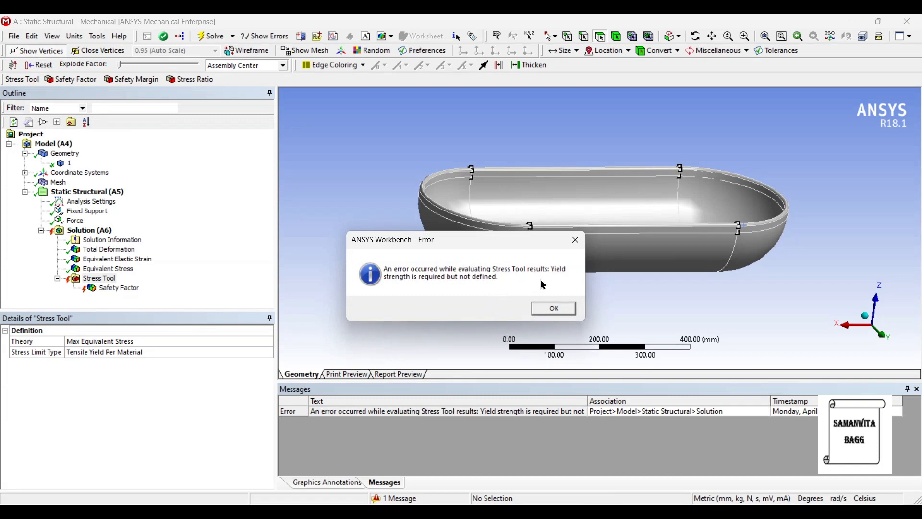
pyautogui.click(555, 310)
# - Switch to Workbench and open the Engineering Data of the static structural system
pyautogui.moveTo(583, 515)
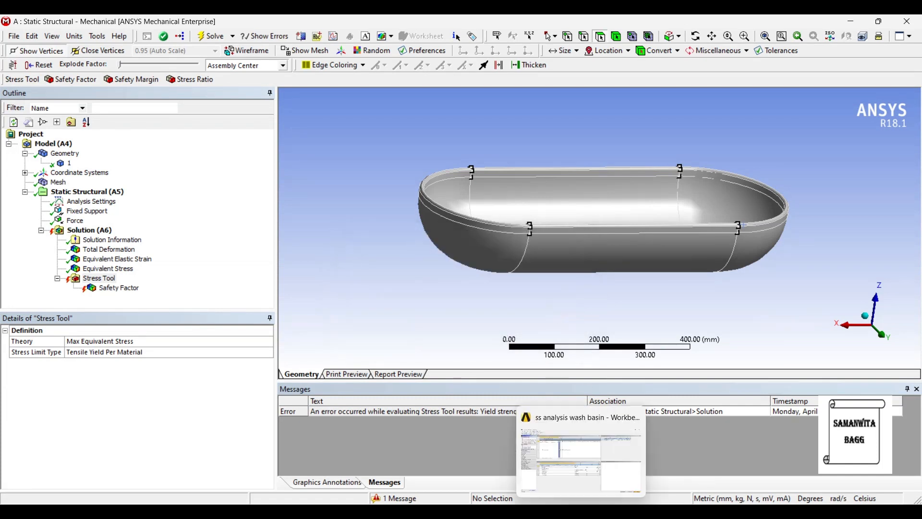
pyautogui.click(583, 461)
pyautogui.click(79, 48)
pyautogui.doubleClick(224, 120)
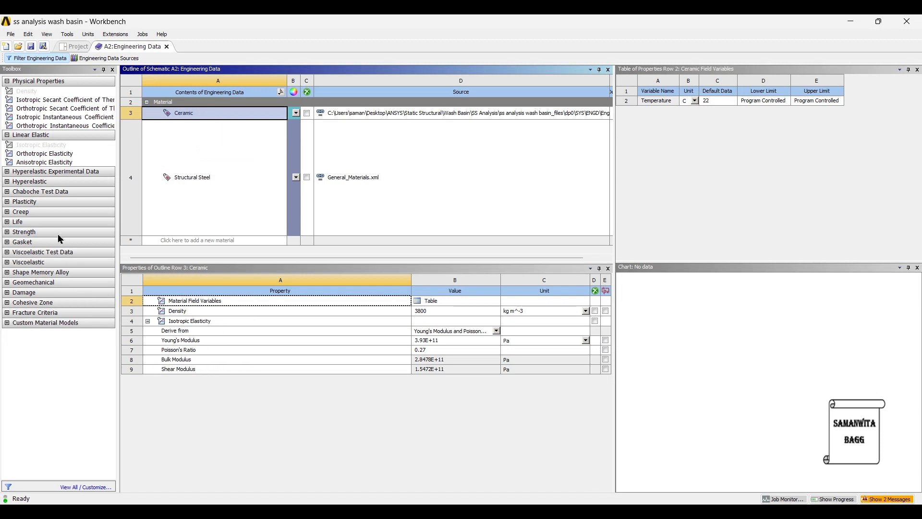
# - Add a Tensile Yield Strength property to the Ceramic material and check the tensile strength in the browser's alumina chart
pyautogui.click(37, 234)
pyautogui.moveTo(38, 237); pyautogui.dragTo(218, 383)
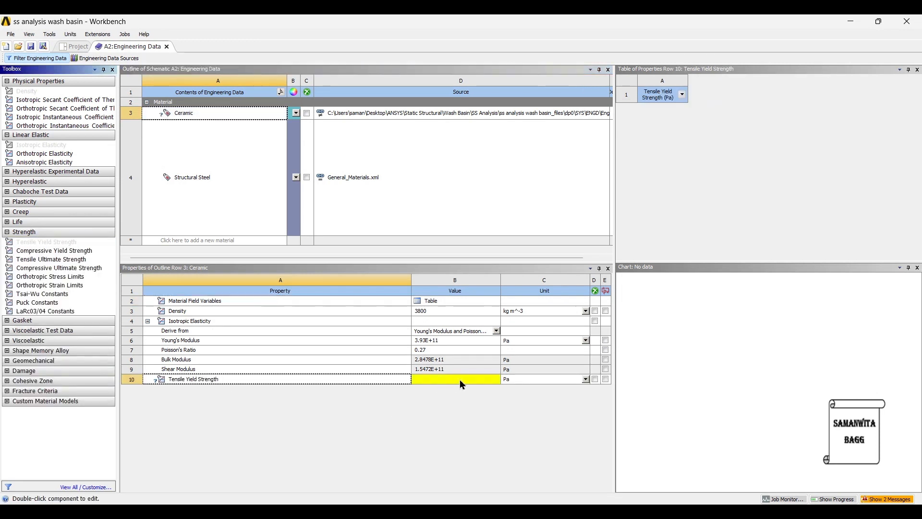
pyautogui.hotkey('alt', 'Tab')
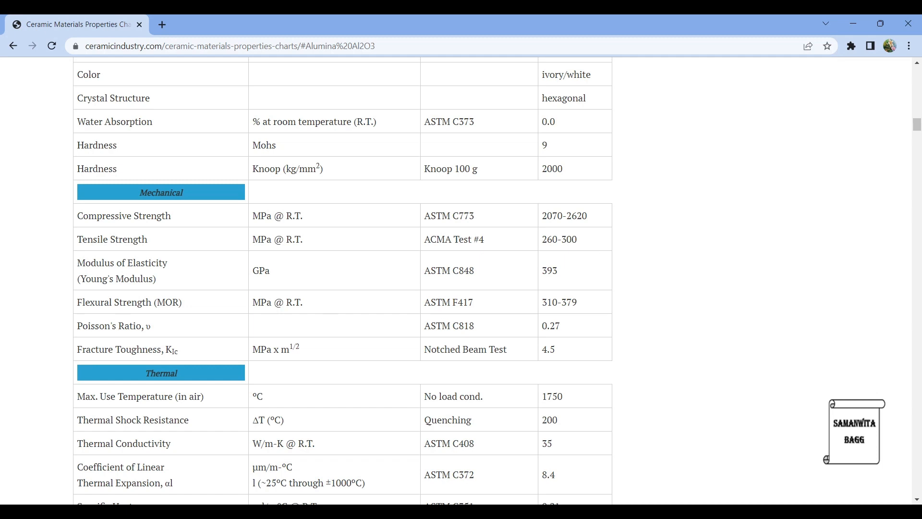
pyautogui.moveTo(608, 512)
pyautogui.click(582, 512)
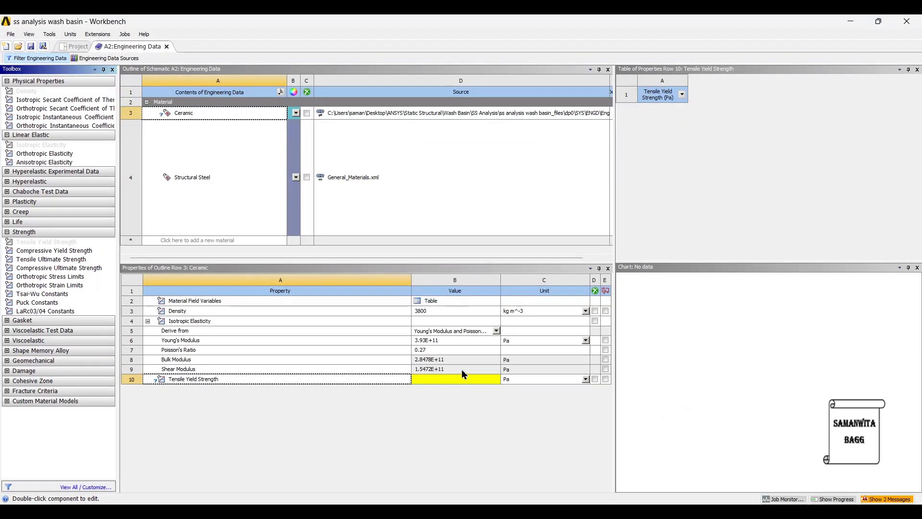
# - Set the Ceramic material's tensile yield strength to 280 MPa
pyautogui.click(586, 379)
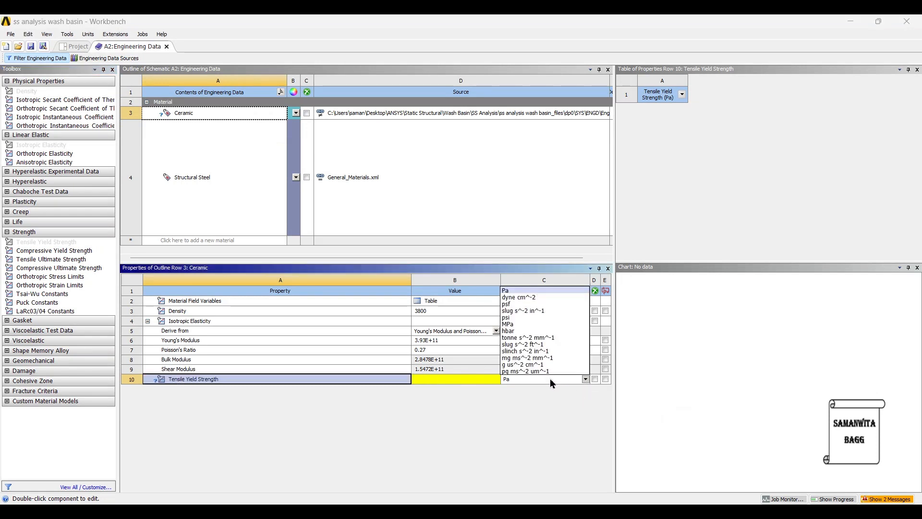
pyautogui.click(514, 324)
pyautogui.click(462, 381)
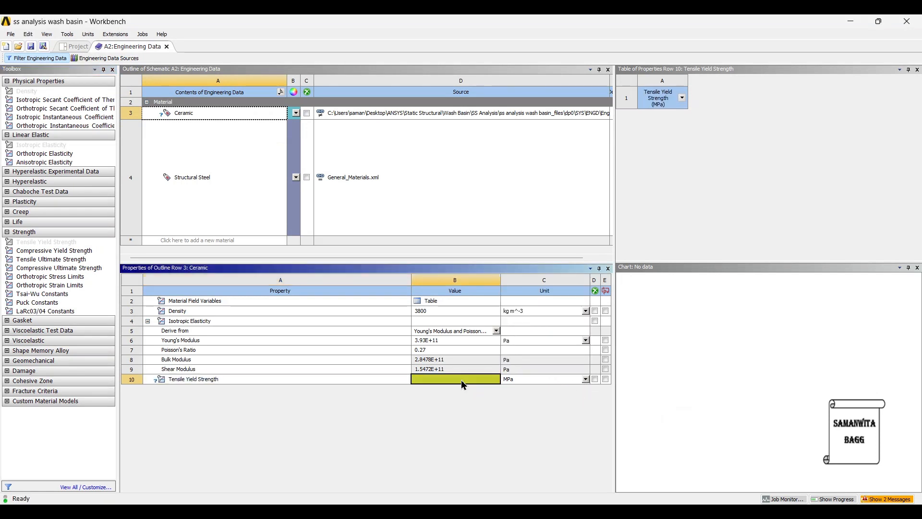
pyautogui.write('280')
pyautogui.press('Return')
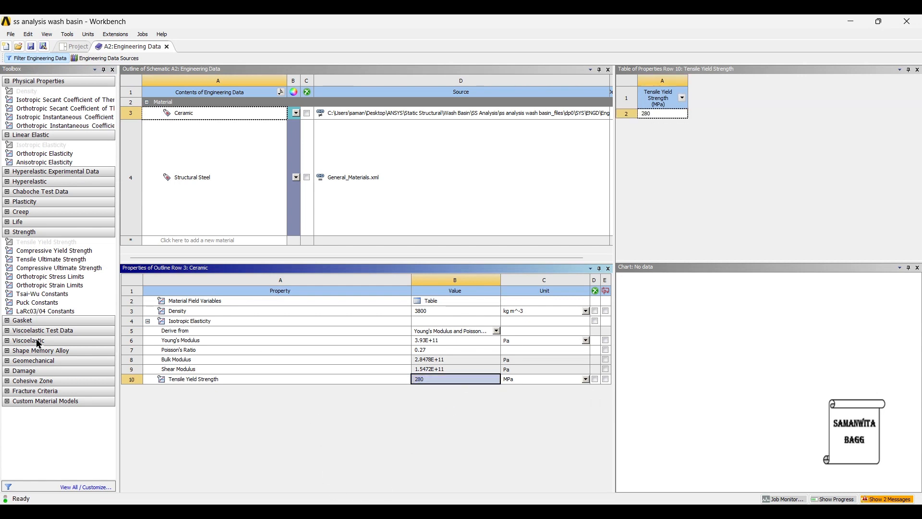
# - Add a Compressive Yield Strength of 2500 MPa to the Ceramic material, checking it against the browser's alumina chart
pyautogui.doubleClick(57, 255)
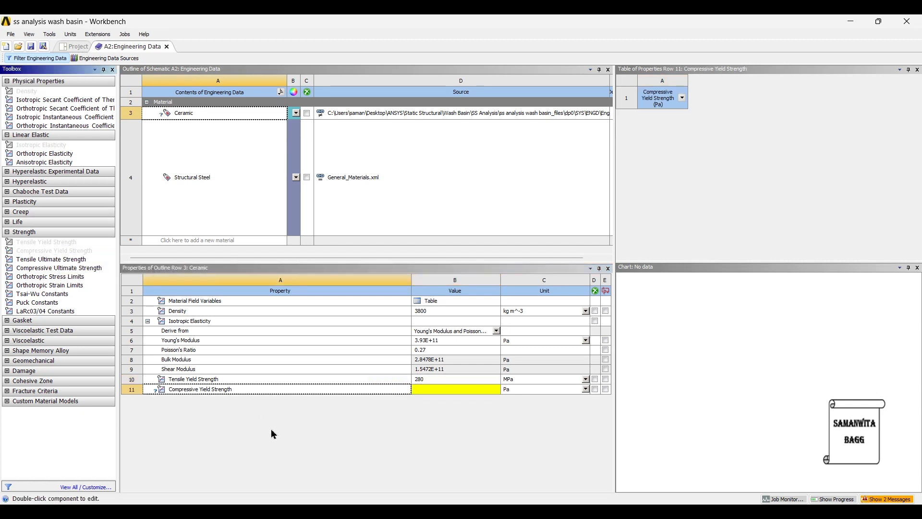
pyautogui.click(457, 389)
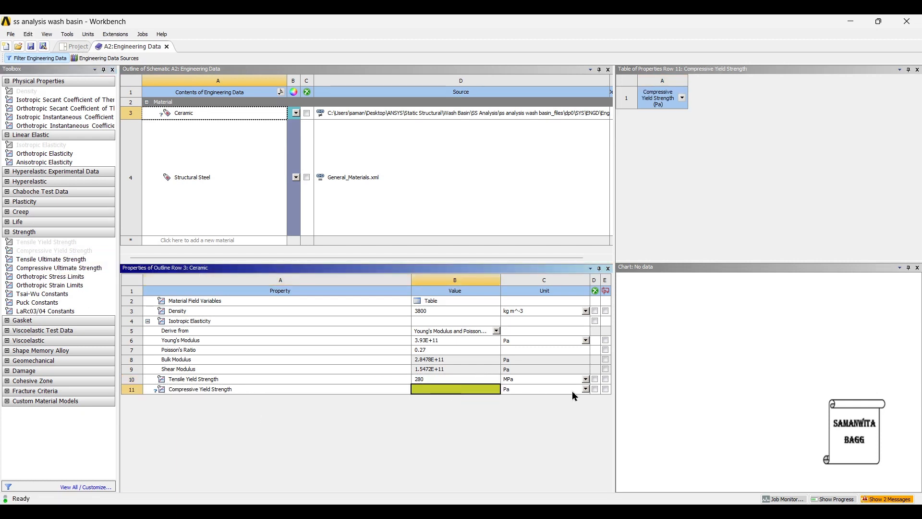
pyautogui.click(586, 390)
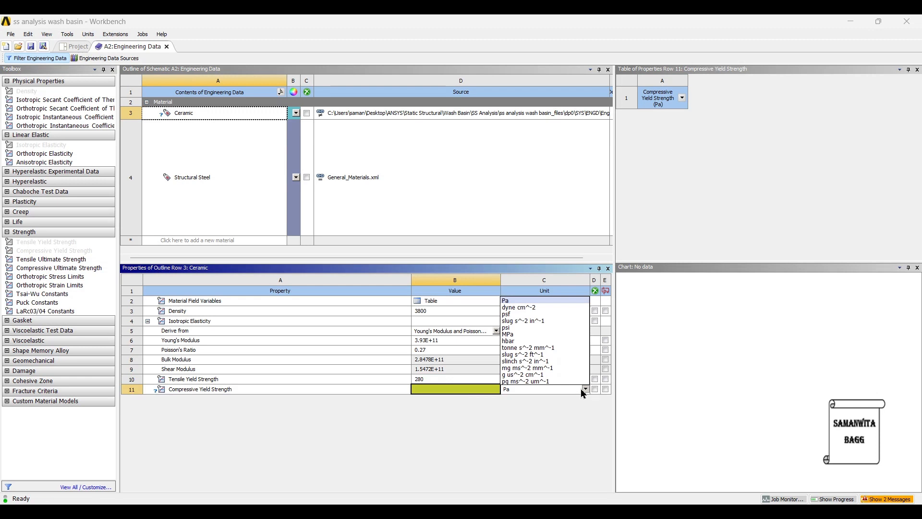
pyautogui.click(523, 334)
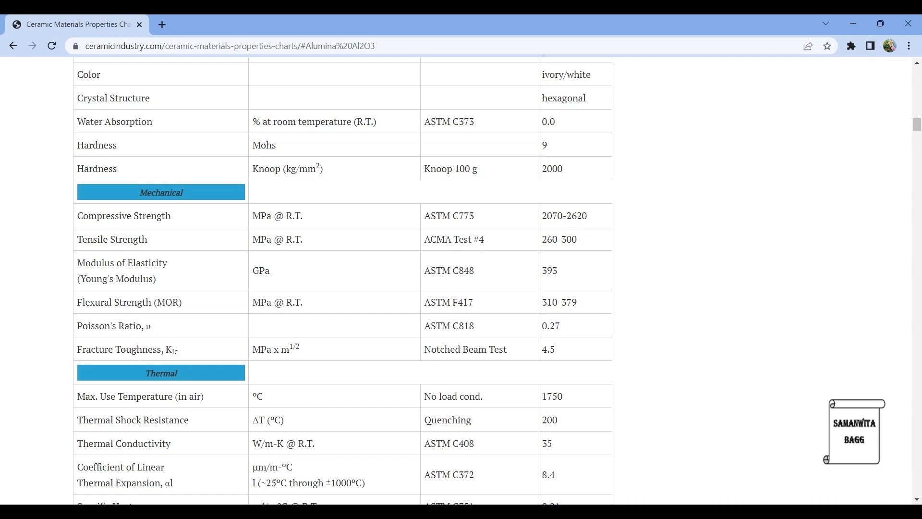
pyautogui.click(569, 511)
pyautogui.write('2')
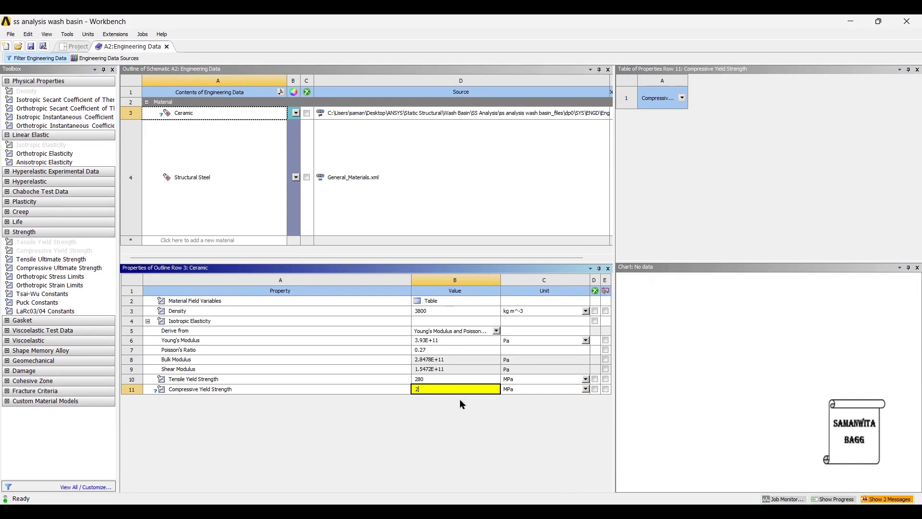
pyautogui.write('500')
pyautogui.press('Return')
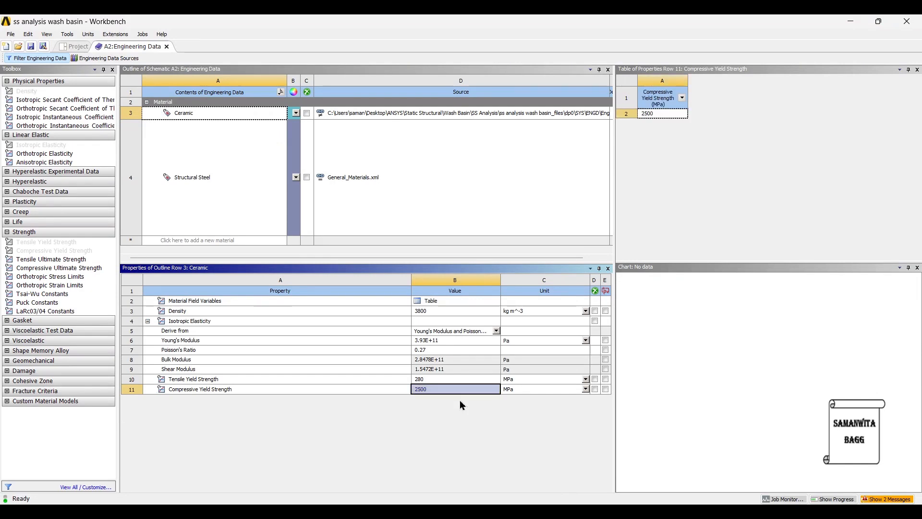
pyautogui.click(605, 511)
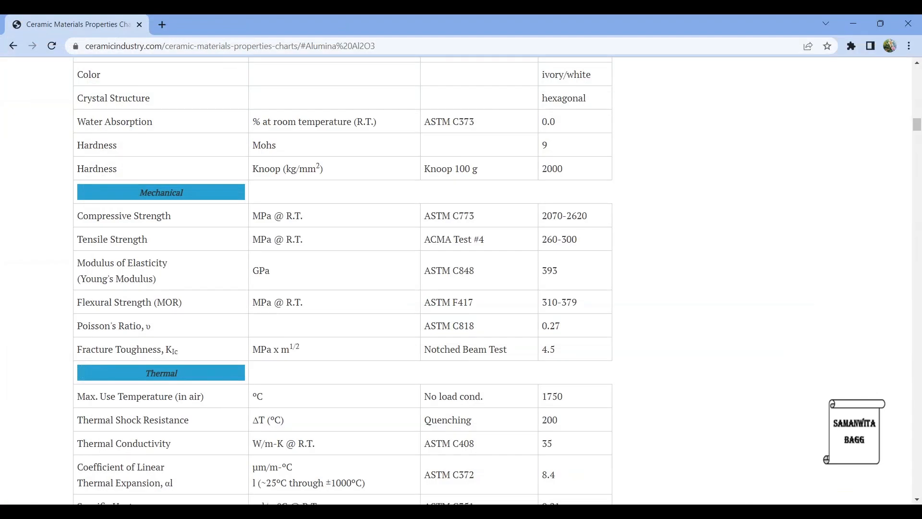
pyautogui.click(579, 511)
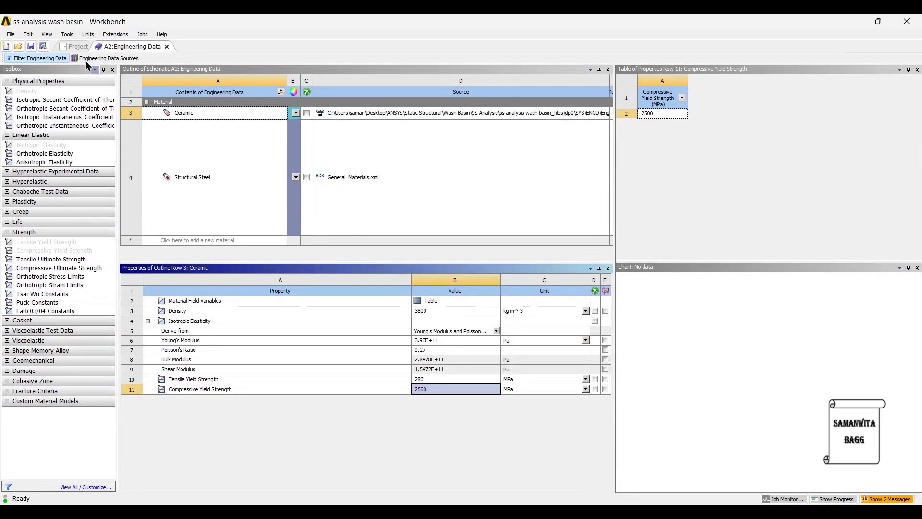
# - Return to the project from Engineering Data, switch to Mechanical and examine the Stress Tool's safety factor on the basin
pyautogui.click(73, 46)
pyautogui.click(149, 58)
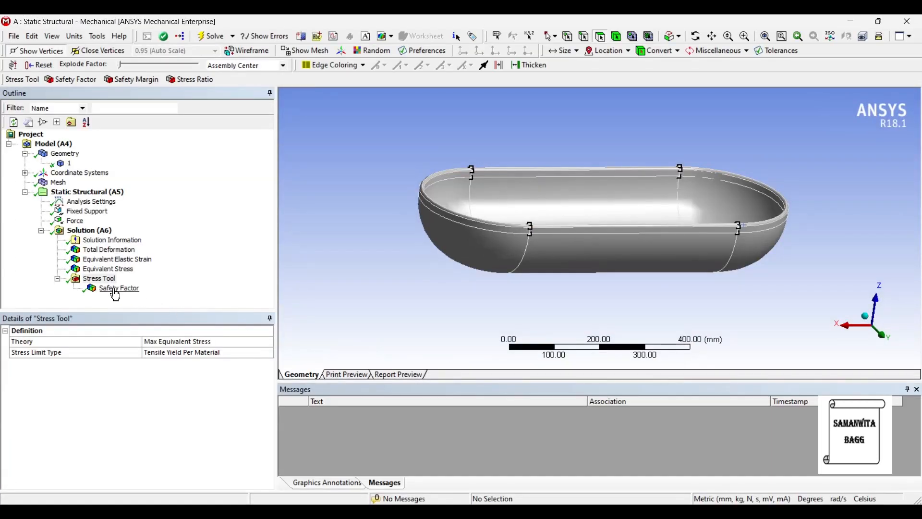
pyautogui.click(115, 289)
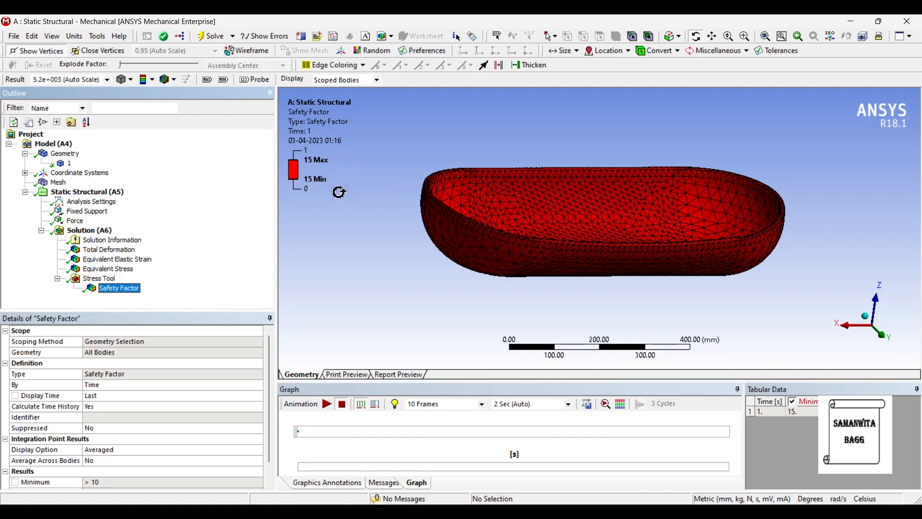
pyautogui.moveTo(550, 226)
pyautogui.mouseDown()
pyautogui.moveTo(557, 274)
pyautogui.moveTo(540, 231)
pyautogui.mouseUp()
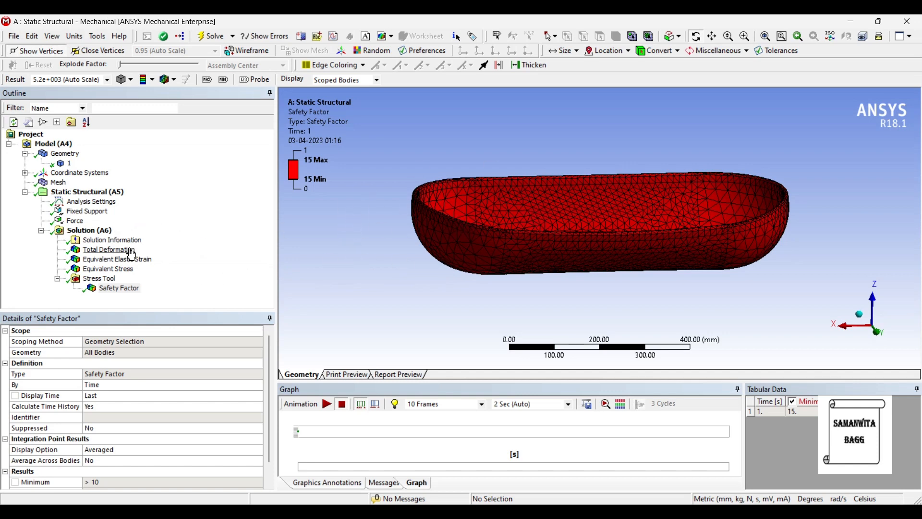
# - Set the rim force's Z component to -1500 N and solve the static structural analysis again
pyautogui.click(77, 221)
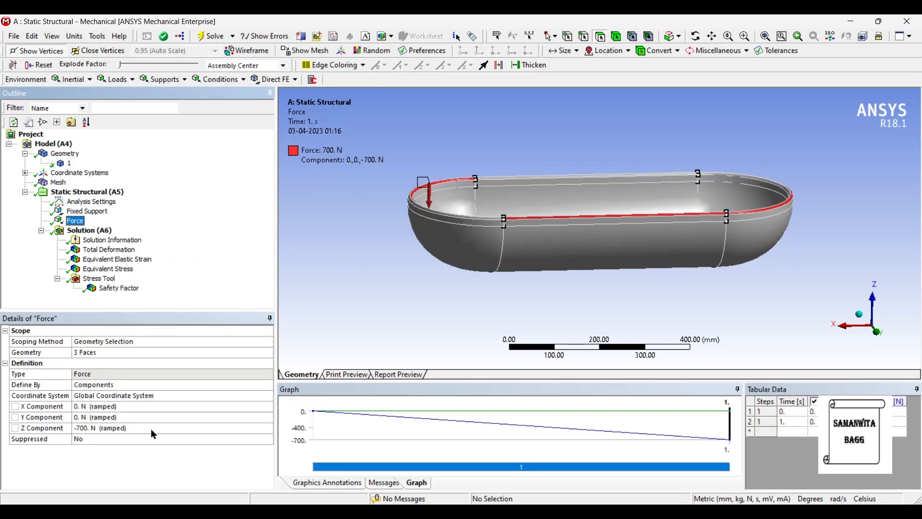
pyautogui.click(105, 427)
pyautogui.write('-')
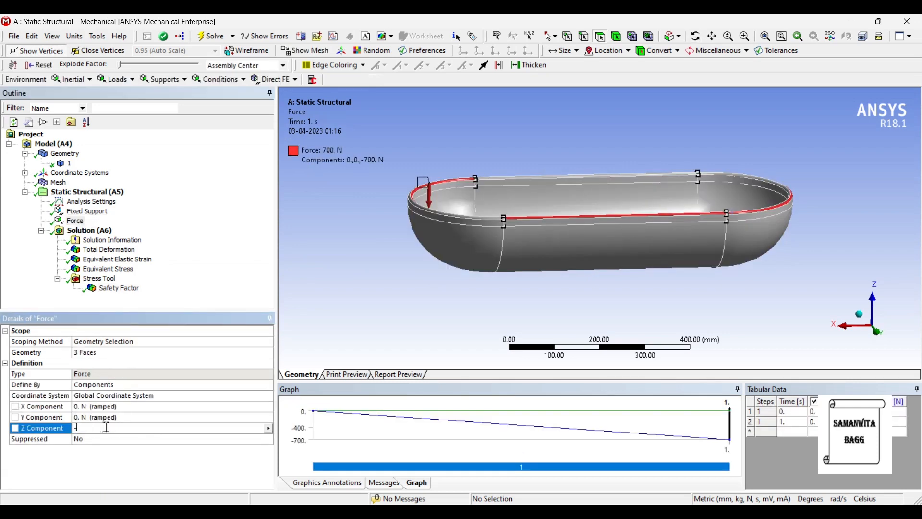
pyautogui.write('1500')
pyautogui.press('Return')
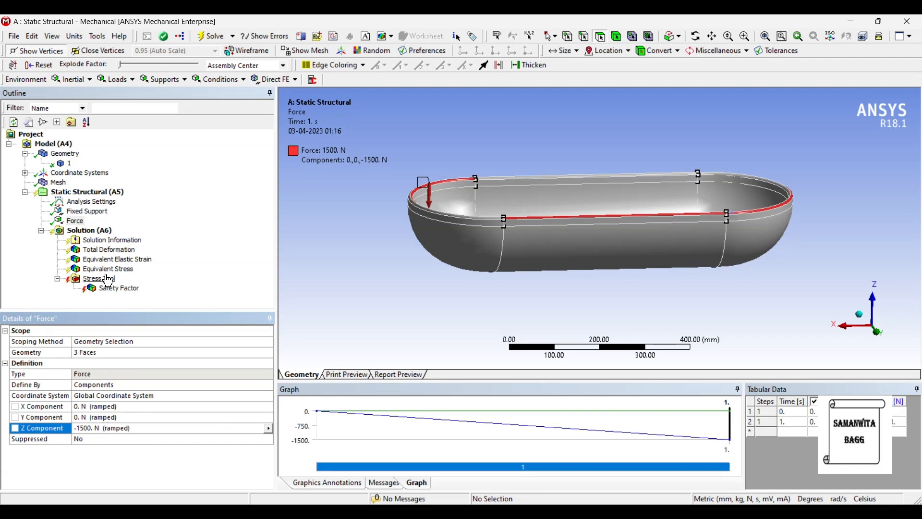
pyautogui.click(99, 230)
pyautogui.click(206, 38)
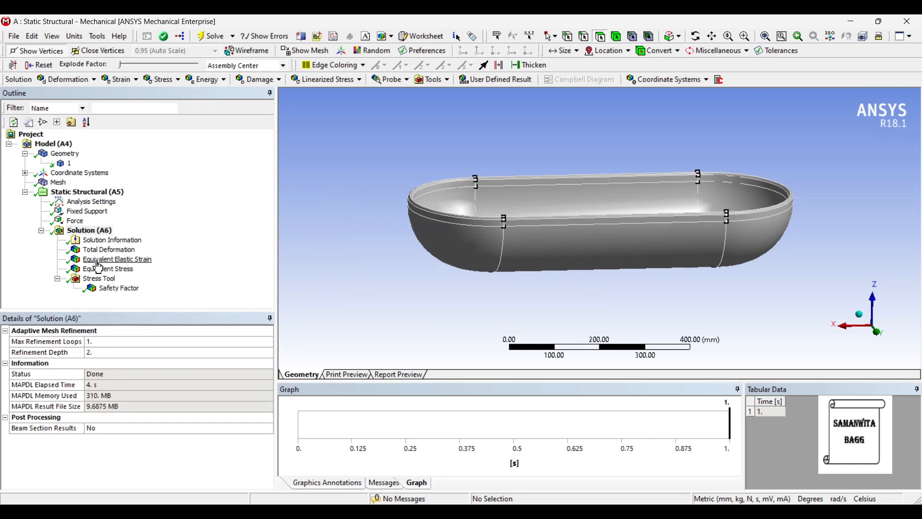
# - Review the basin's total deformation, equivalent elastic strain, equivalent stress and safety factor under the 1500 N load
pyautogui.click(119, 288)
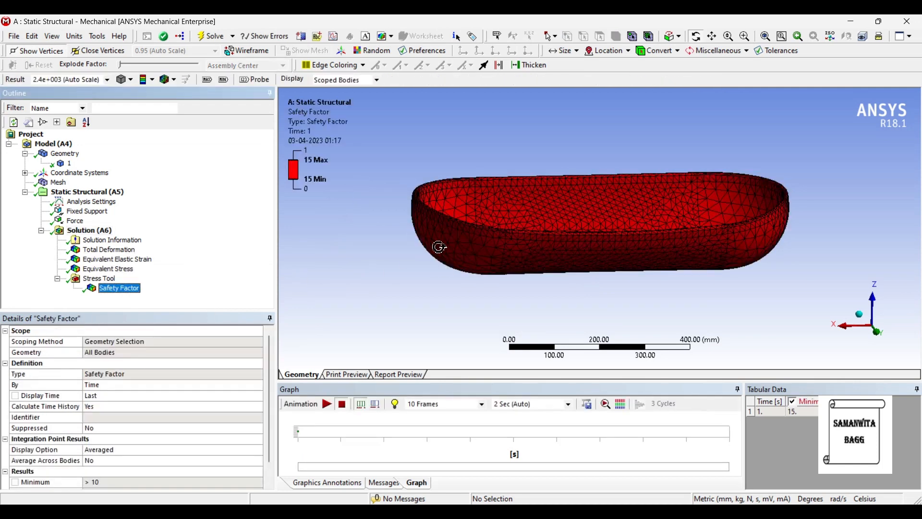
pyautogui.click(109, 250)
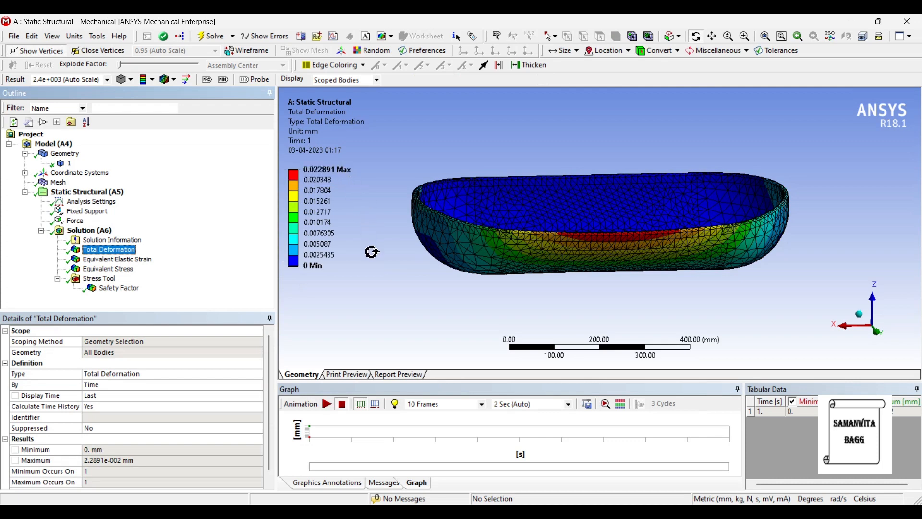
pyautogui.click(118, 260)
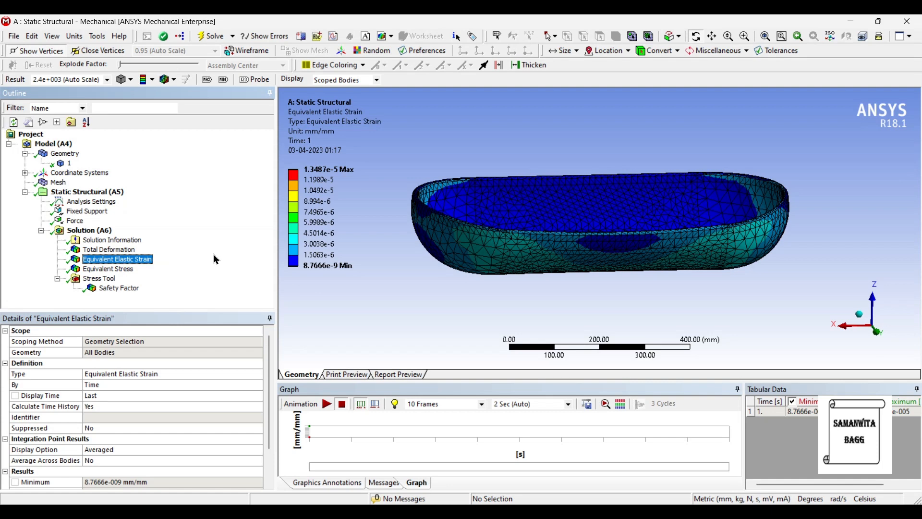
pyautogui.click(124, 270)
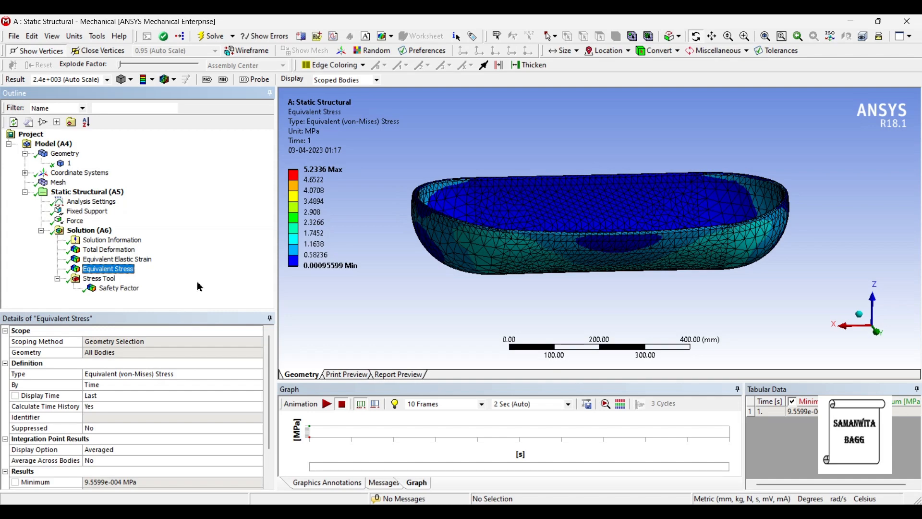
pyautogui.moveTo(627, 224); pyautogui.dragTo(632, 236, button='middle')
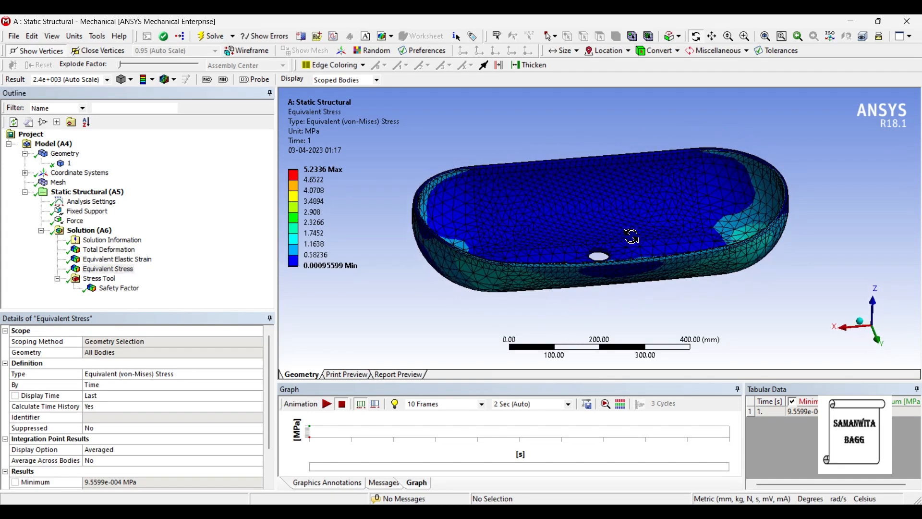
pyautogui.click(113, 288)
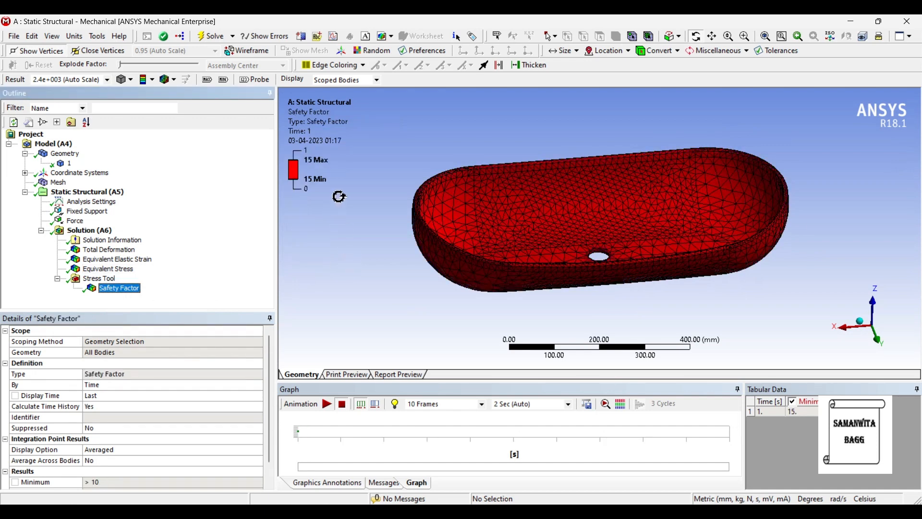